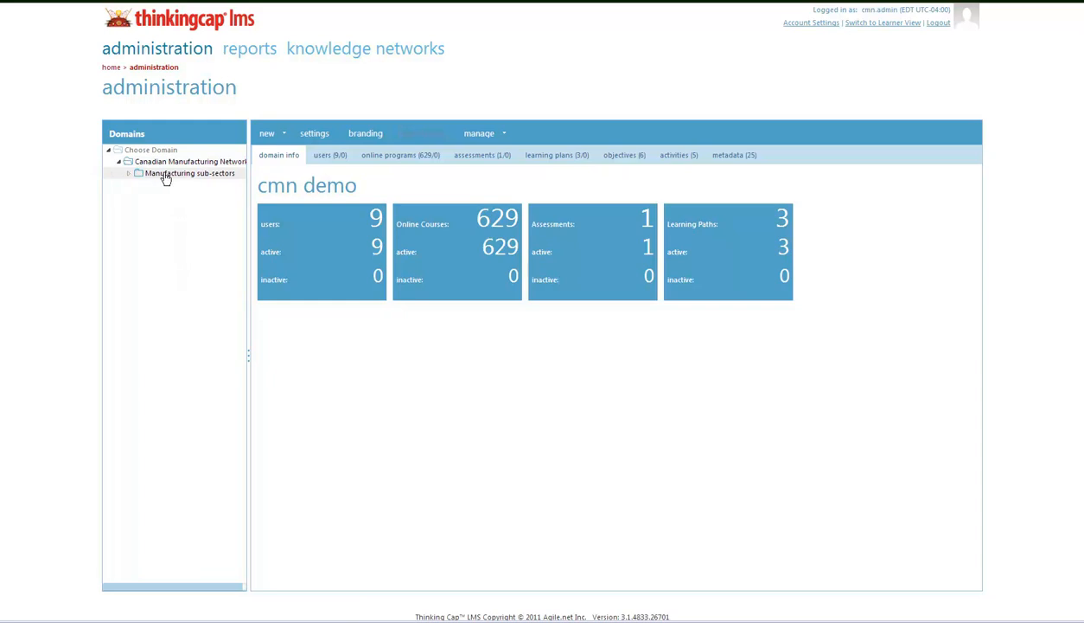
Step: Expand Manufacturing sub-sectors to CMN Demo, check its summary cards, and show its 9 users
{"action": "left_click", "coordinate": [130, 173]}
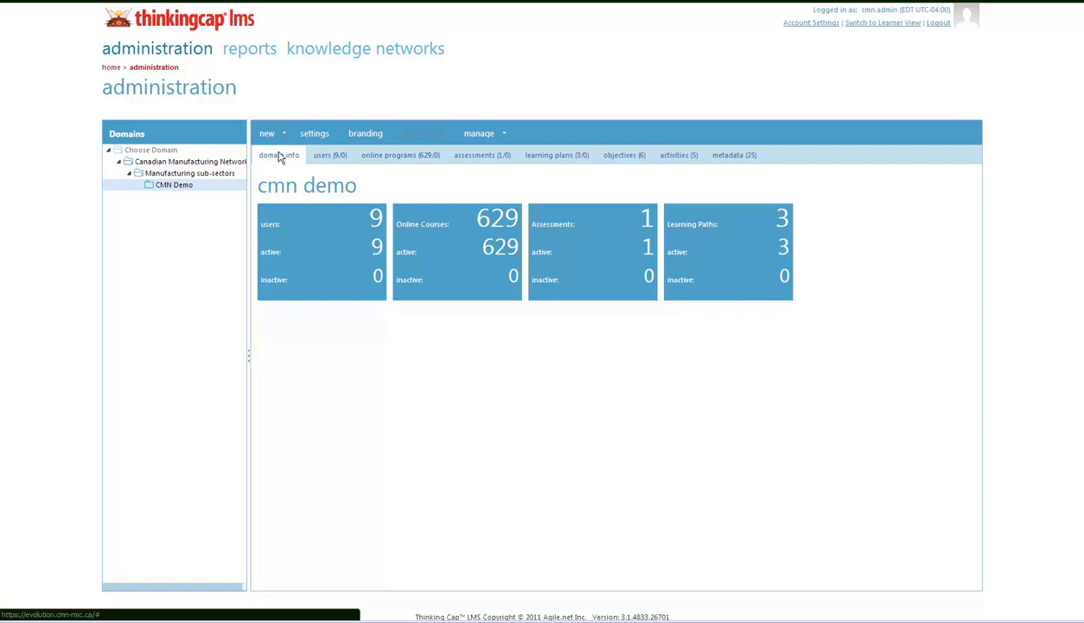
{"action": "mouse_move", "coordinate": [317, 227]}
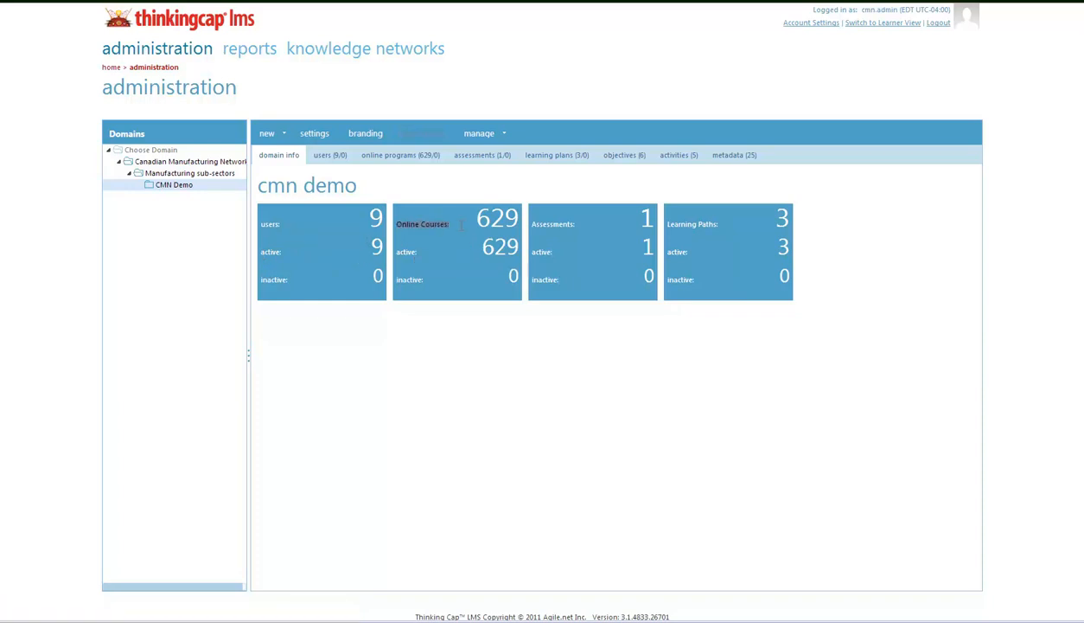
{"action": "mouse_move", "coordinate": [403, 226]}
{"action": "mouse_move", "coordinate": [695, 225]}
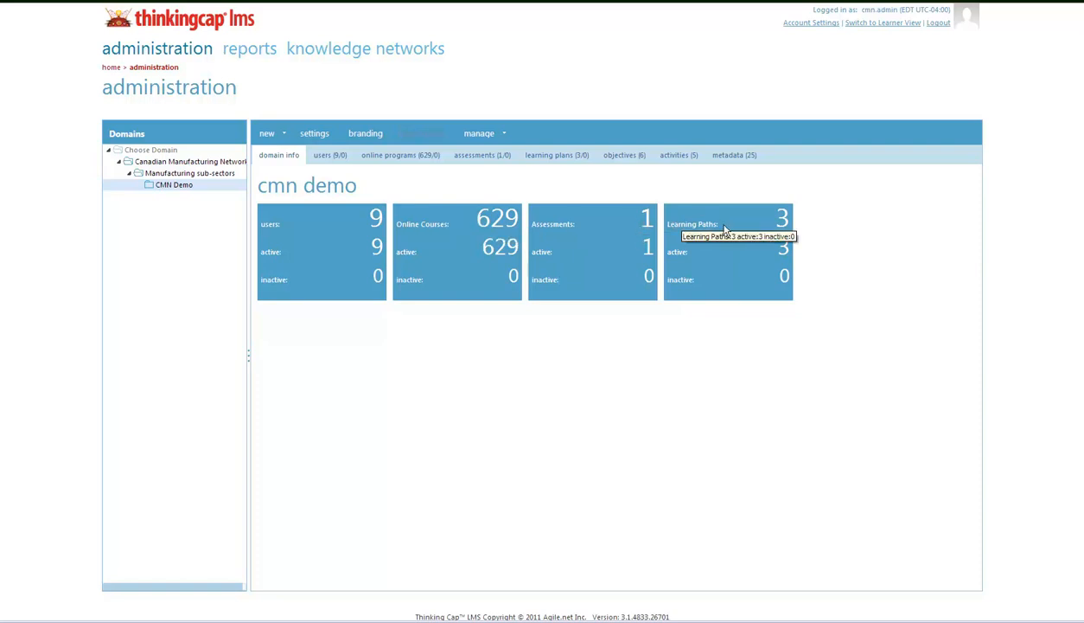
{"action": "mouse_move", "coordinate": [615, 223]}
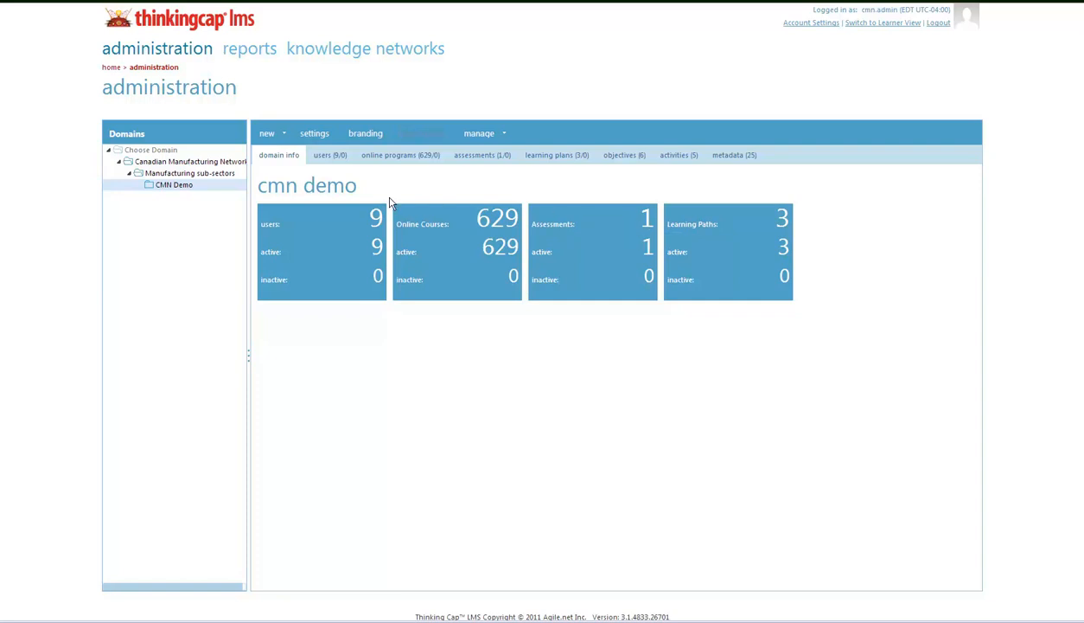
{"action": "left_click", "coordinate": [328, 159]}
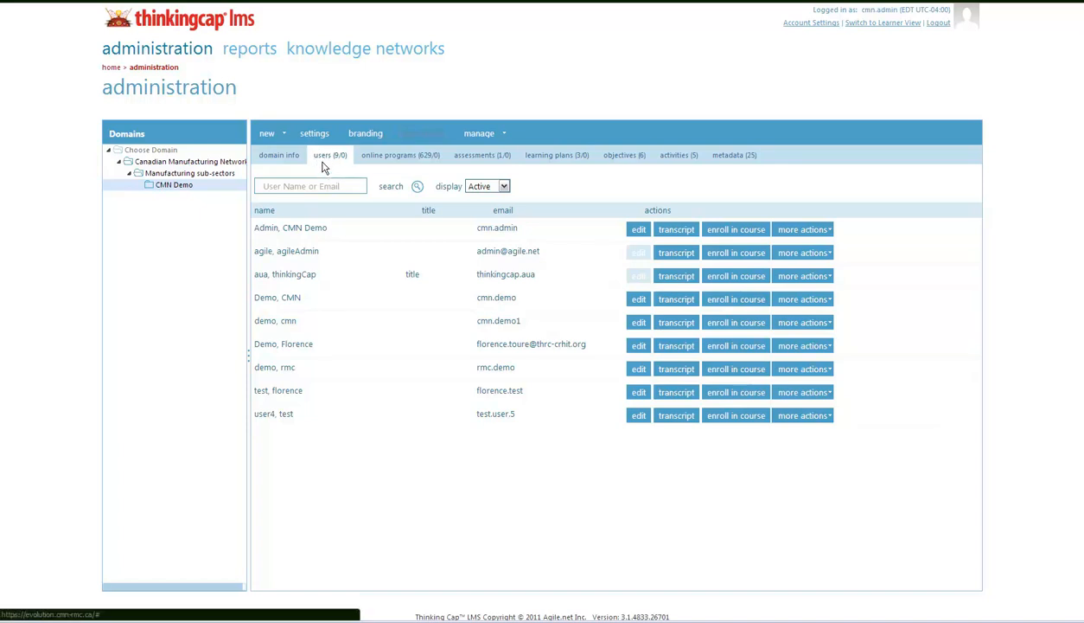
Step: Open the 'new' dropdown above the users table to list creatable items
{"action": "left_click", "coordinate": [278, 142]}
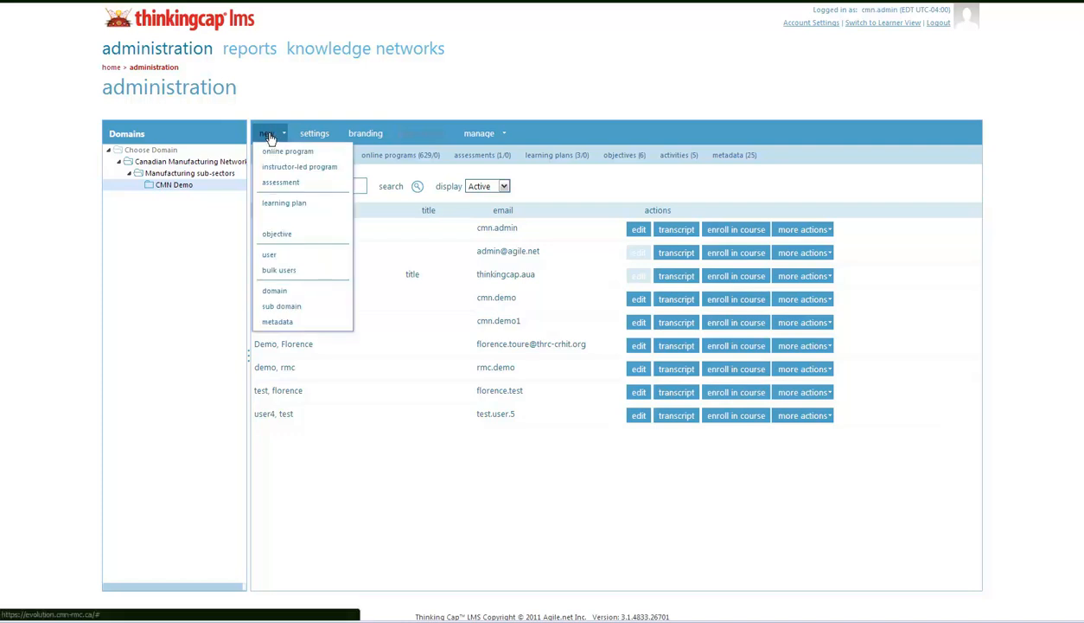
Step: Choose 'user' and enter first name demo1 and last name account1, reaching the email field
{"action": "left_click", "coordinate": [270, 256]}
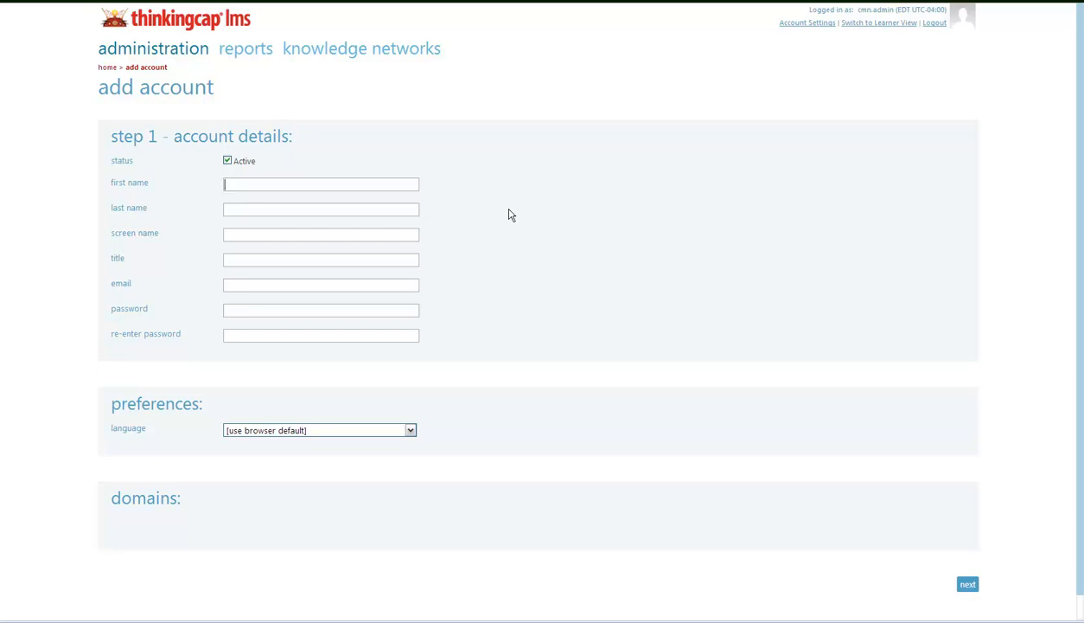
{"action": "type", "text": "demo1"}
{"action": "left_click", "coordinate": [286, 213]}
{"action": "type", "text": "account1"}
{"action": "left_click", "coordinate": [233, 234]}
{"action": "left_click", "coordinate": [231, 259]}
{"action": "left_click_drag", "start_coordinate": [108, 280], "coordinate": [141, 281]}
{"action": "left_click", "coordinate": [222, 283]}
{"action": "left_click", "coordinate": [321, 309]}
Step: Enter the account's email address and type the password in both password fields
{"action": "type", "text": "company."}
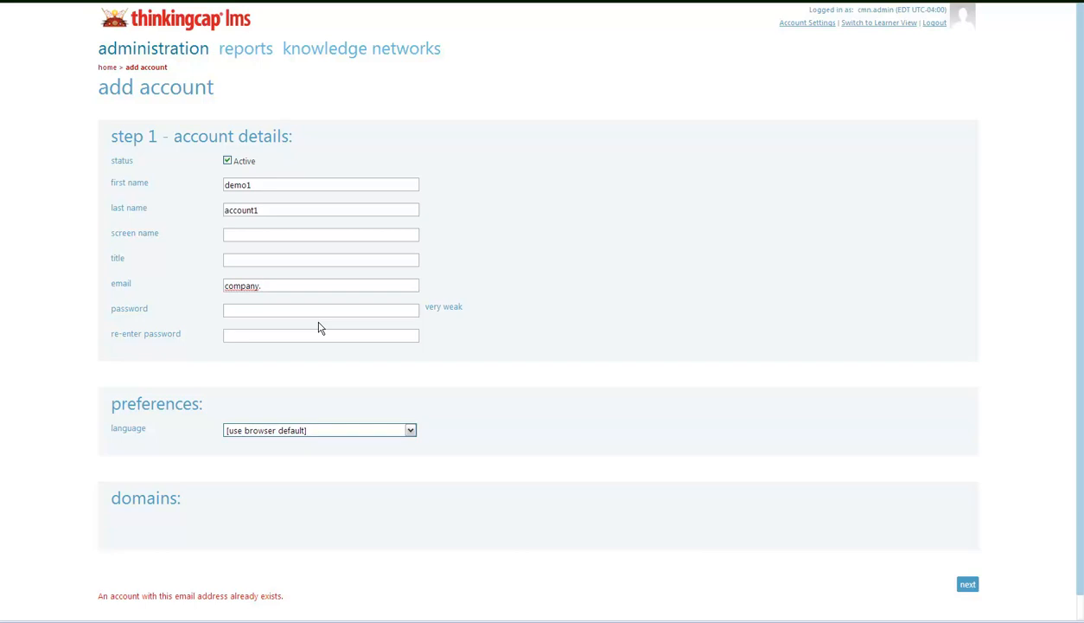
{"action": "type", "text": "demo1.account1"}
{"action": "left_click", "coordinate": [318, 310]}
{"action": "type", "text": "••••"}
{"action": "key", "text": "Tab"}
{"action": "type", "text": "••••"}
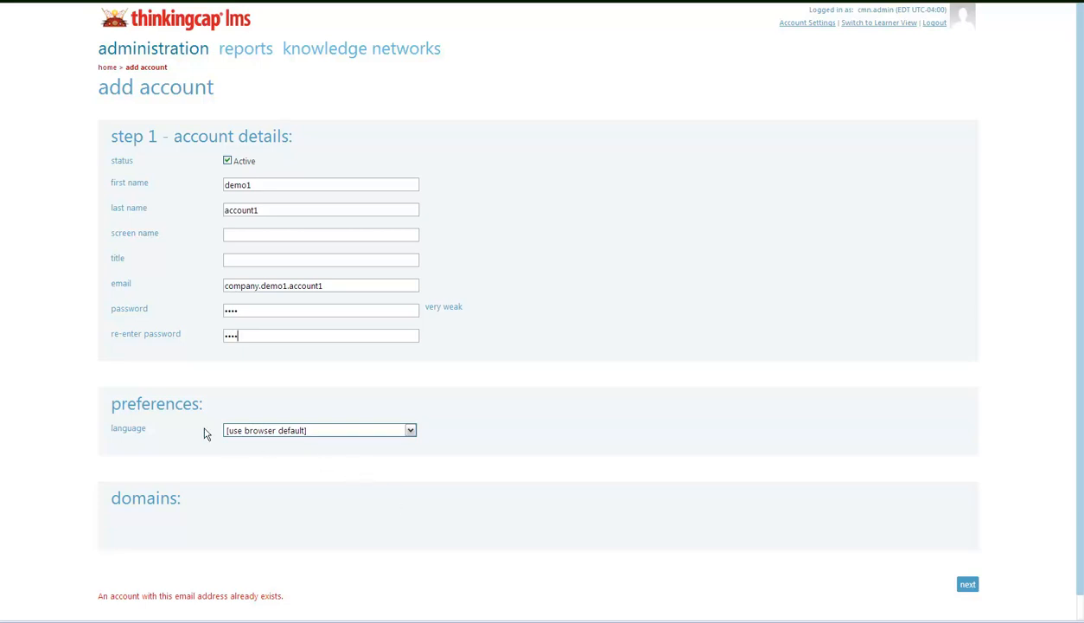
Step: Set the account language to English and continue to step 2, custom metadata
{"action": "left_click", "coordinate": [262, 430]}
{"action": "left_click", "coordinate": [243, 465]}
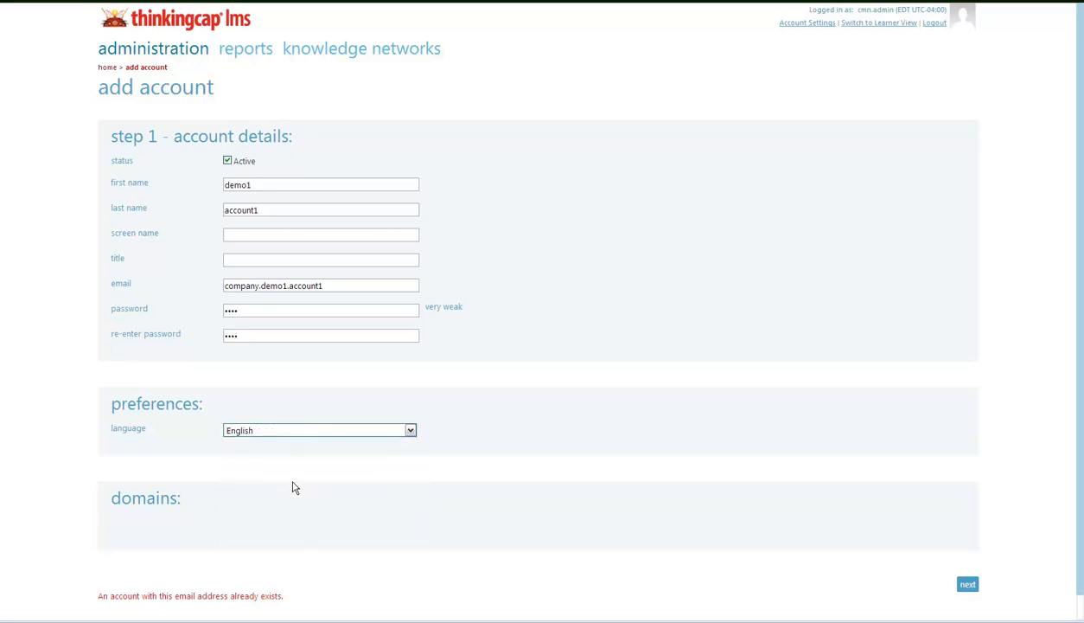
{"action": "left_click", "coordinate": [968, 586]}
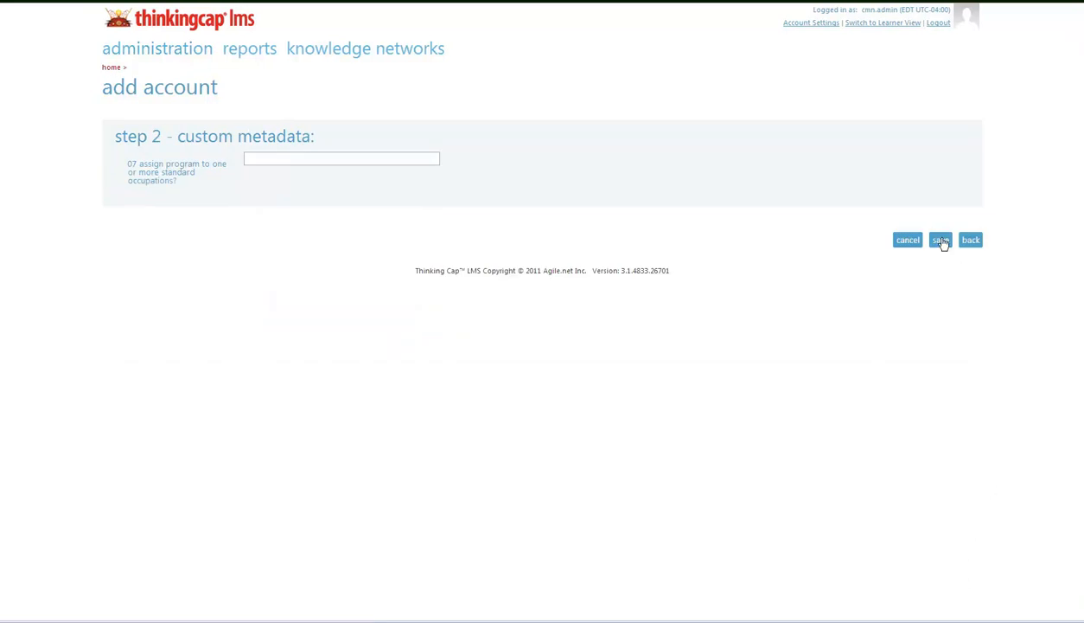
Step: Save the demo1 learner account, then choose 'bulk users' from the new menu
{"action": "left_click", "coordinate": [941, 241]}
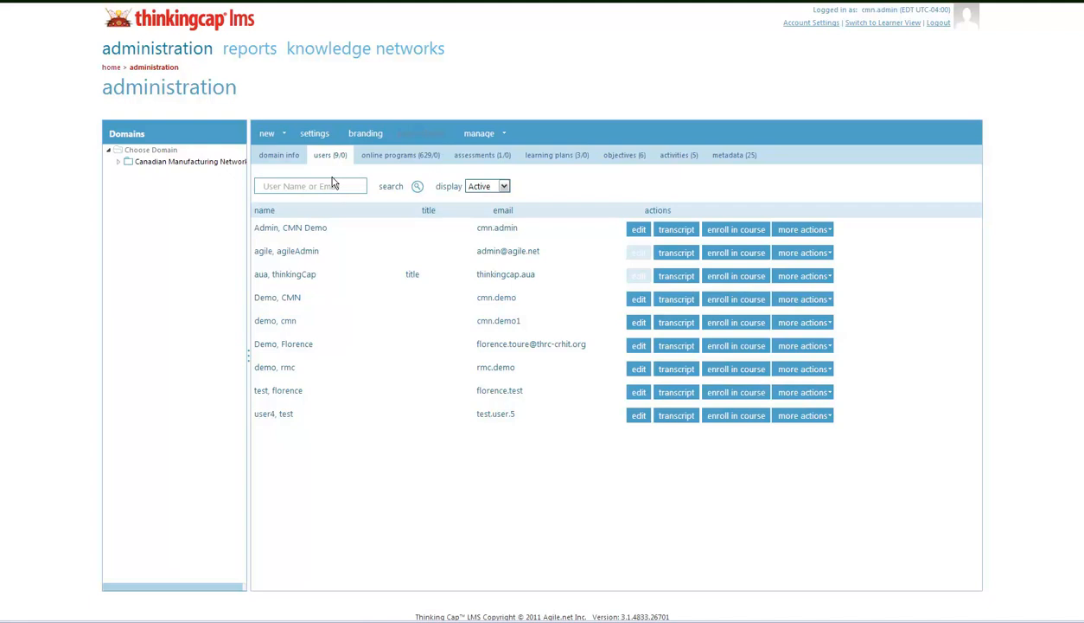
{"action": "left_click", "coordinate": [285, 136]}
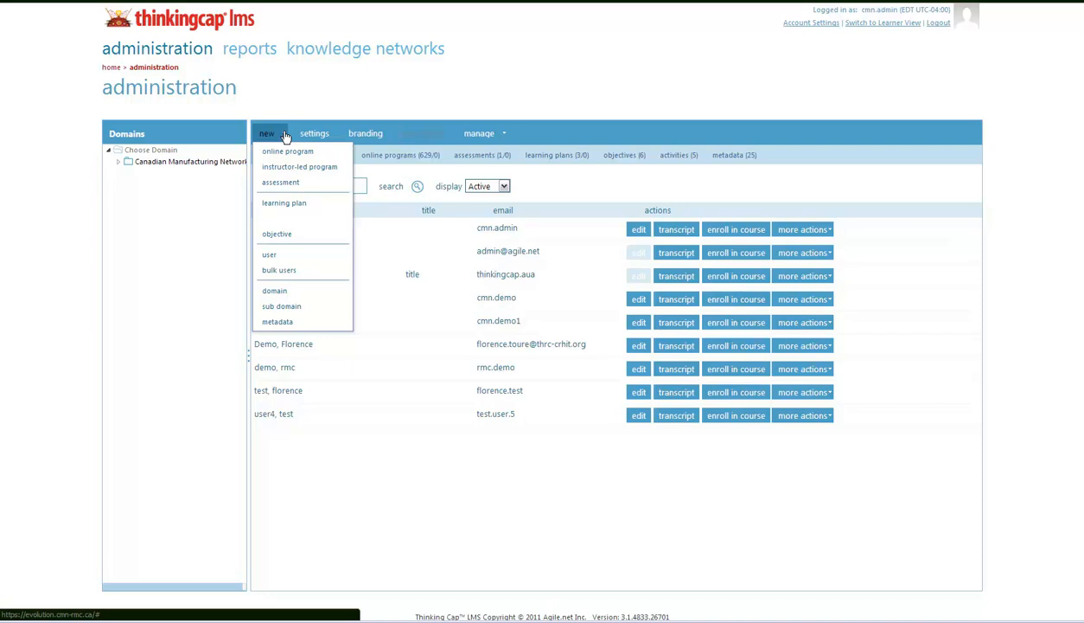
{"action": "left_click", "coordinate": [280, 271]}
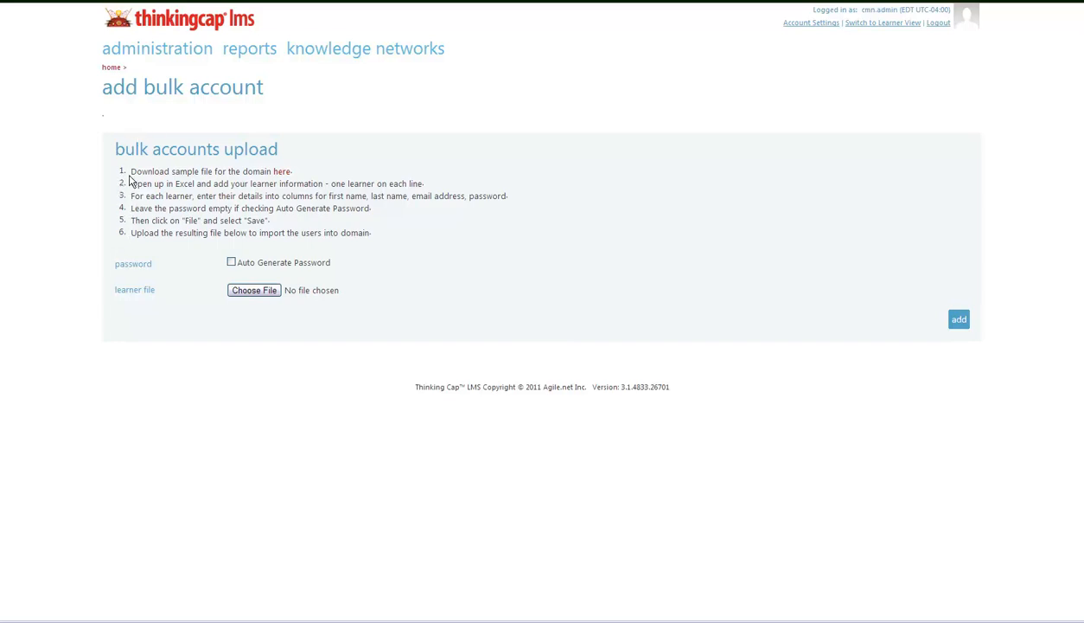
Step: Download the domain's sample .tsv file from the 'here' link in step 1
{"action": "left_click", "coordinate": [284, 172]}
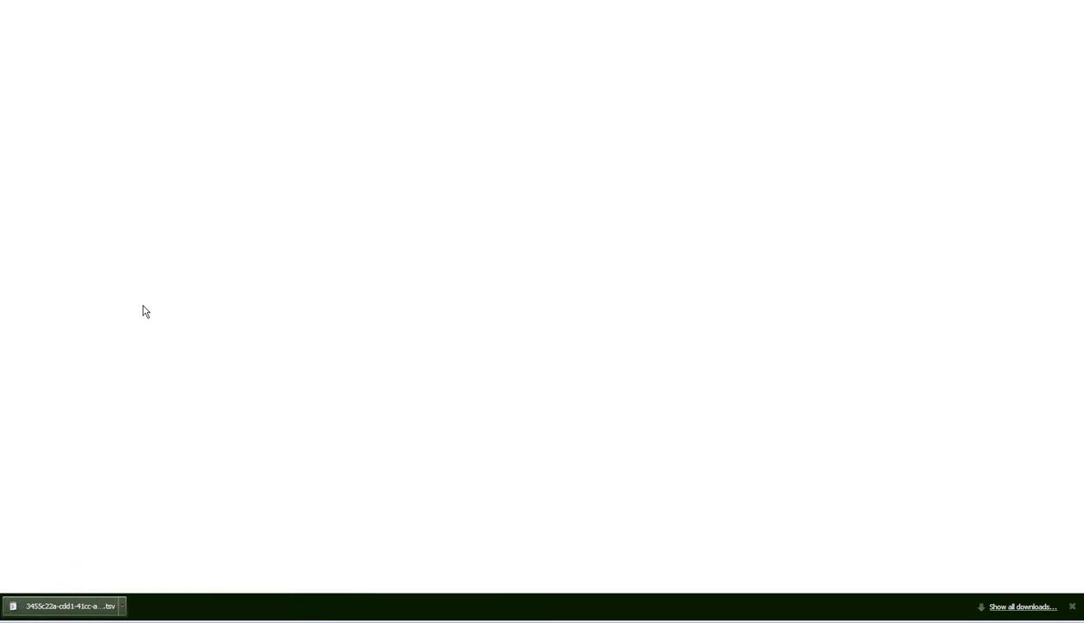
Step: Resave the downloaded sample file on the Desktop as an .xls copy instead of .tsv
{"action": "left_click", "coordinate": [56, 605]}
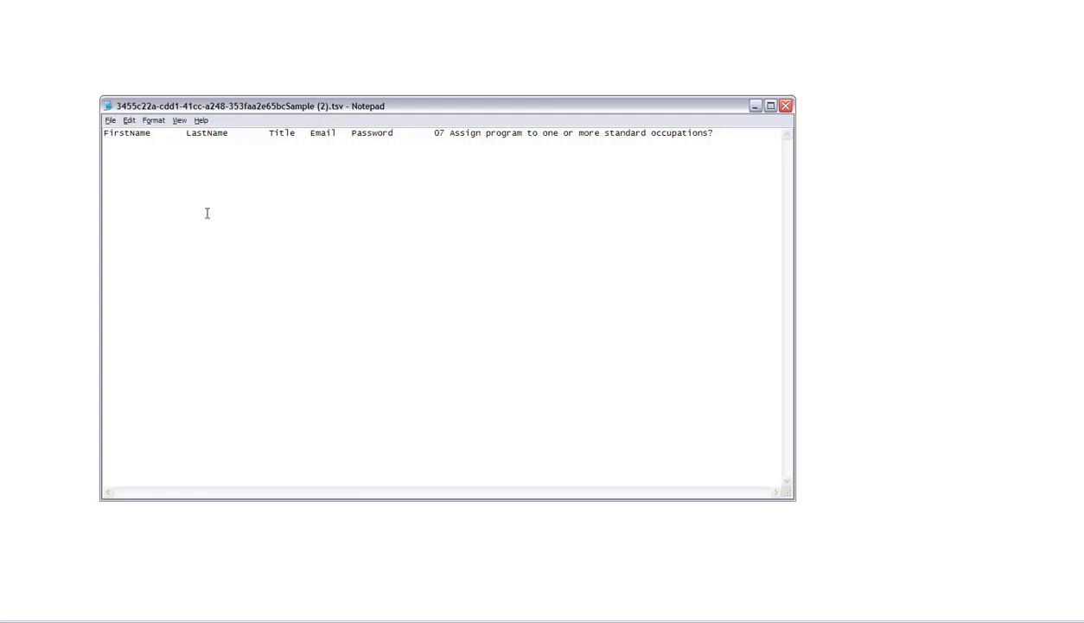
{"action": "left_click", "coordinate": [112, 121]}
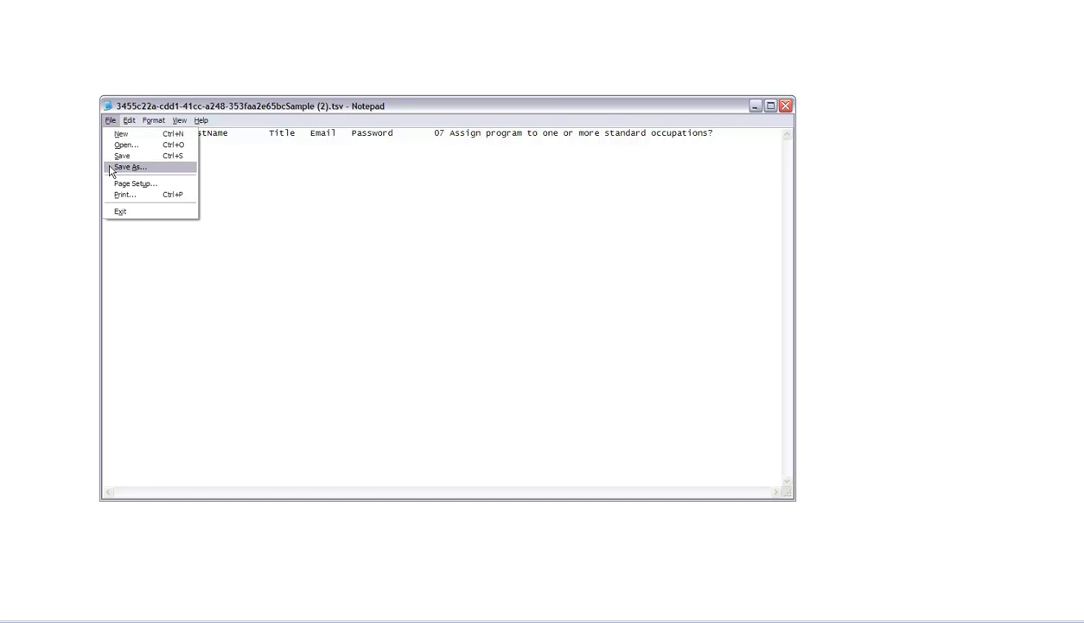
{"action": "left_click", "coordinate": [112, 169]}
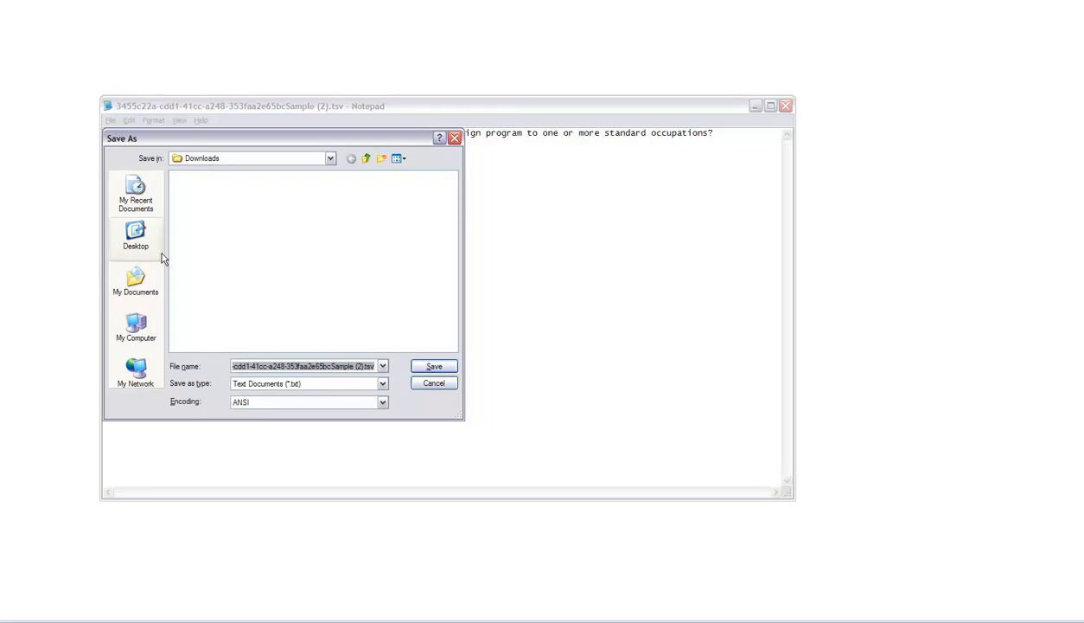
{"action": "left_click", "coordinate": [136, 236]}
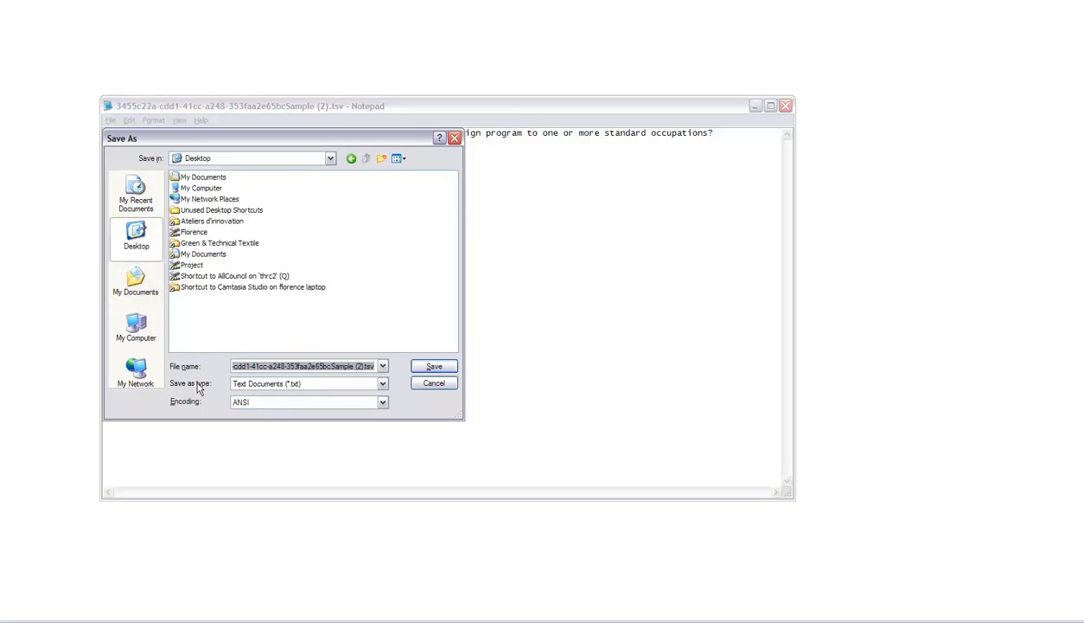
{"action": "left_click", "coordinate": [363, 366]}
{"action": "left_click_drag", "start_coordinate": [367, 366], "coordinate": [377, 366]}
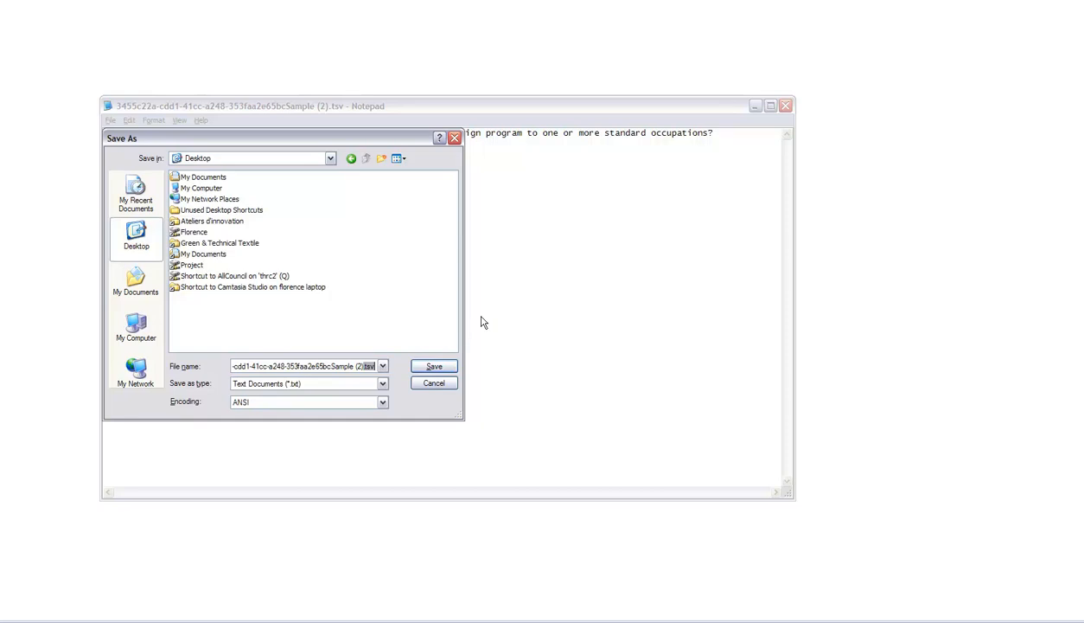
{"action": "key", "text": "BackSpace"}
{"action": "left_click", "coordinate": [382, 383]}
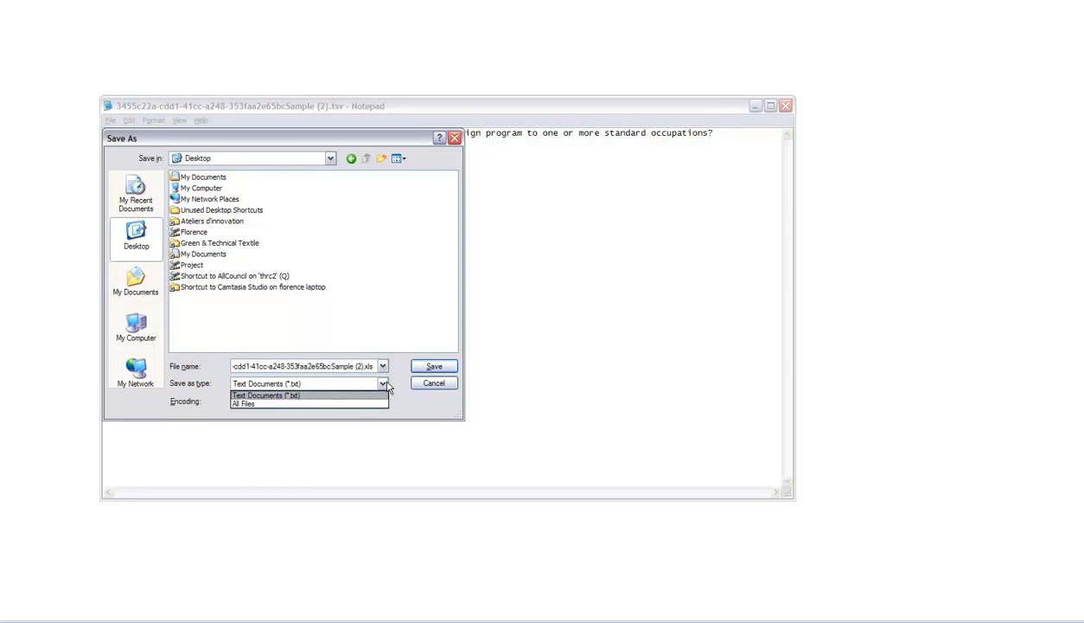
{"action": "left_click", "coordinate": [424, 363]}
{"action": "left_click", "coordinate": [429, 367]}
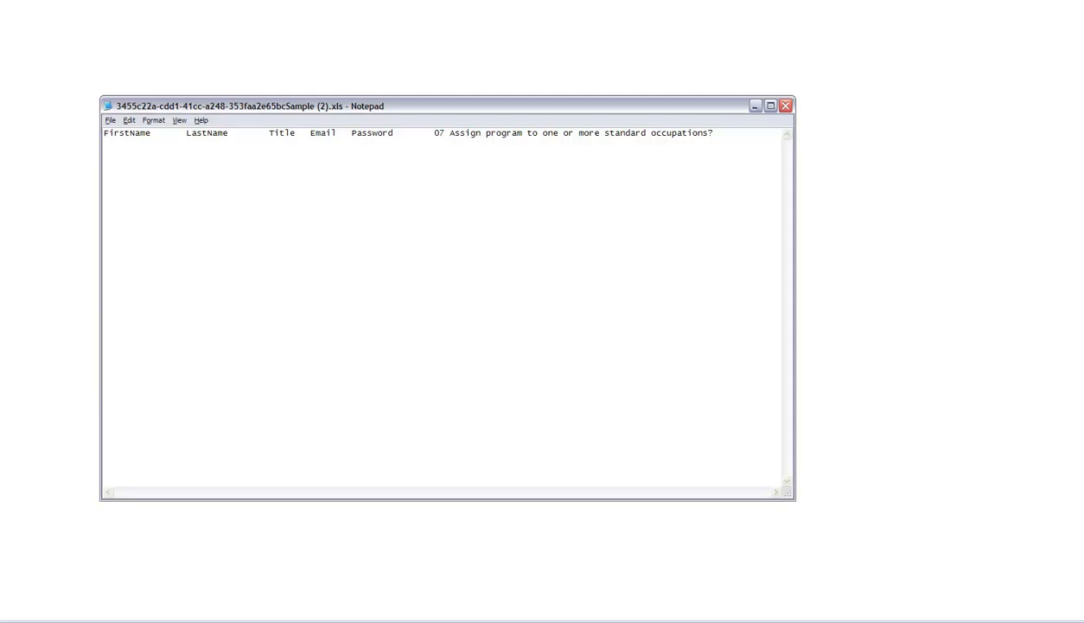
{"action": "right_click", "coordinate": [477, 619]}
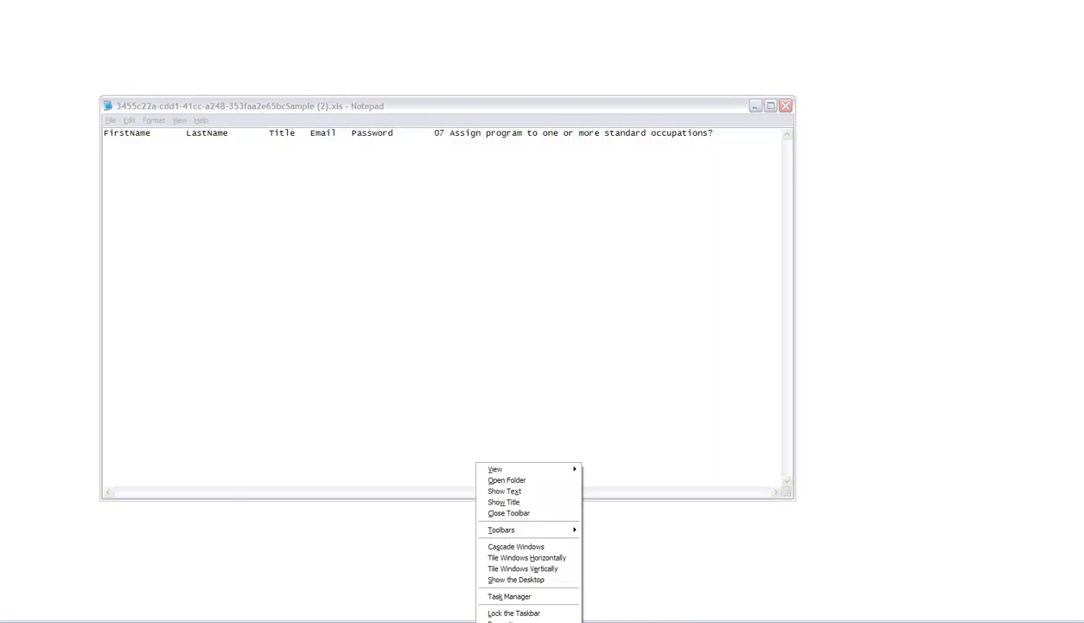
{"action": "left_click", "coordinate": [506, 579]}
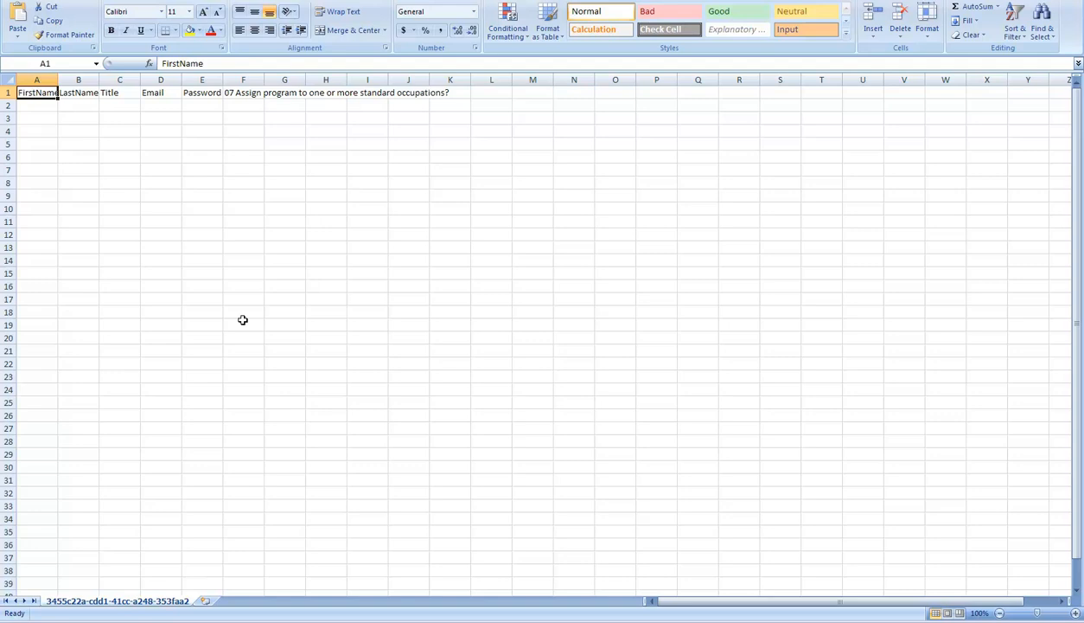
Step: Fill FirstName cells A2–A26 with demo1 through demo25
{"action": "left_click", "coordinate": [29, 106]}
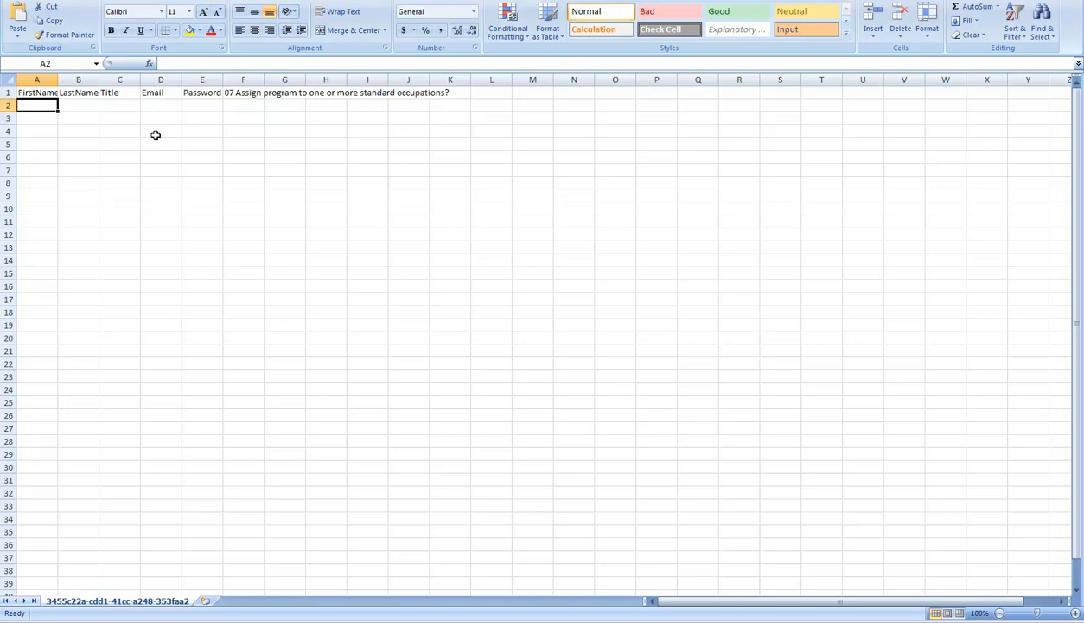
{"action": "type", "text": "deo"}
{"action": "key", "text": "BackSpace"}
{"action": "type", "text": "mo1"}
{"action": "key", "text": "Return"}
{"action": "type", "text": "demo2"}
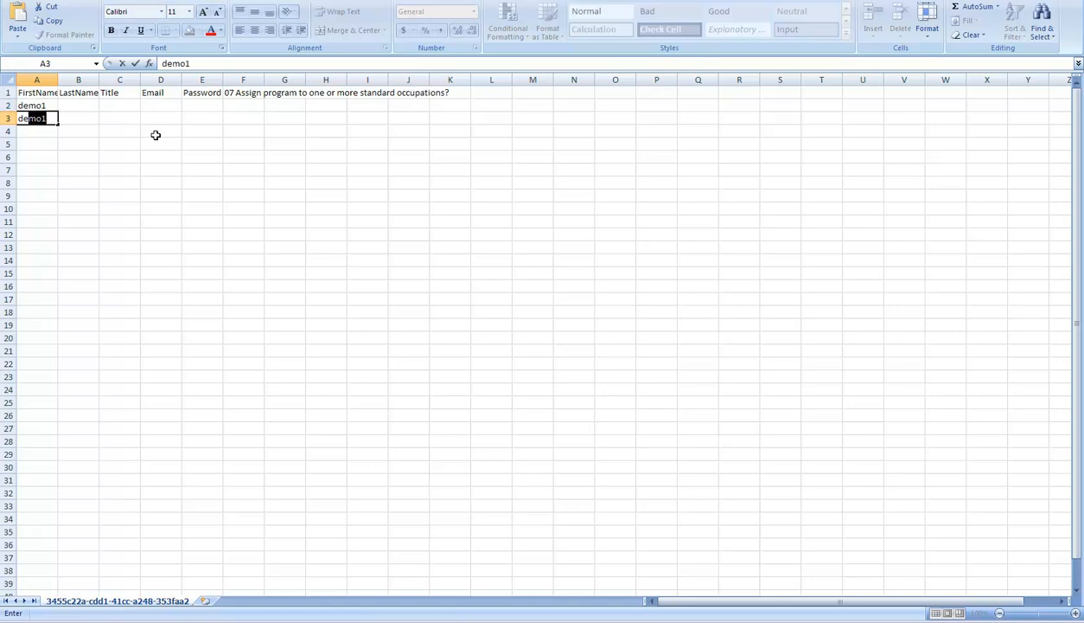
{"action": "key", "text": "Return"}
{"action": "left_click_drag", "start_coordinate": [39, 105], "coordinate": [30, 415]}
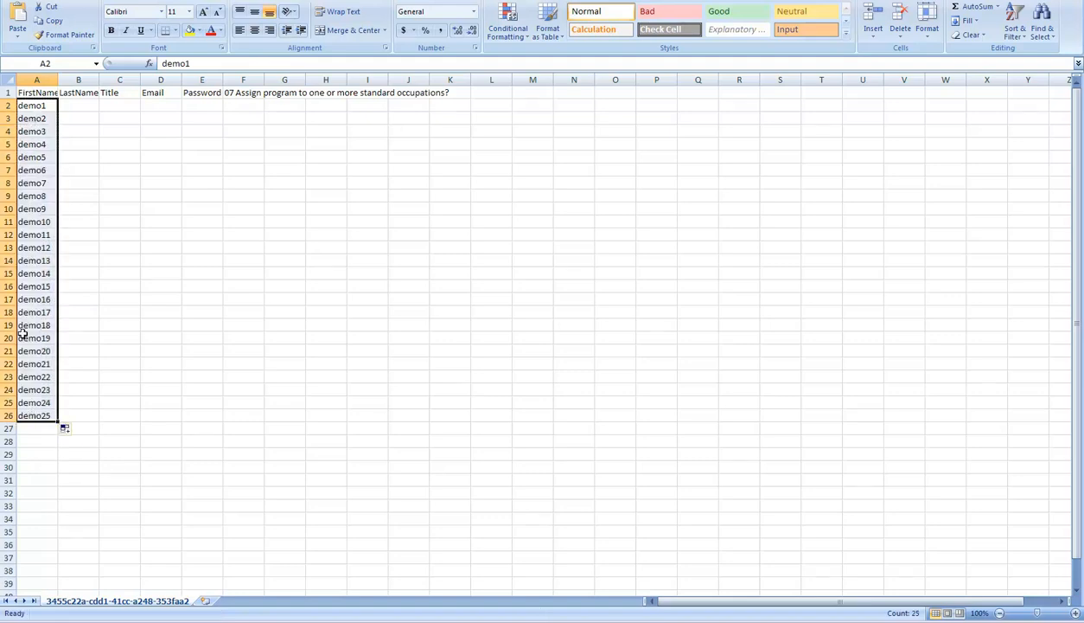
Step: Fill LastName cells B2–B26 with account1 through account25
{"action": "left_click", "coordinate": [76, 104]}
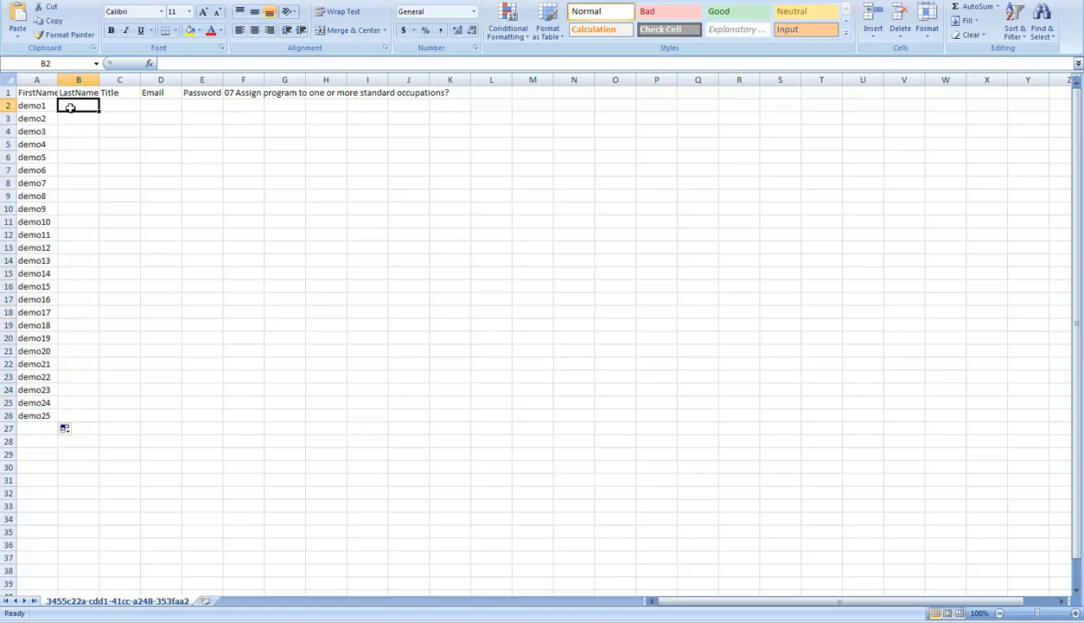
{"action": "type", "text": "acco"}
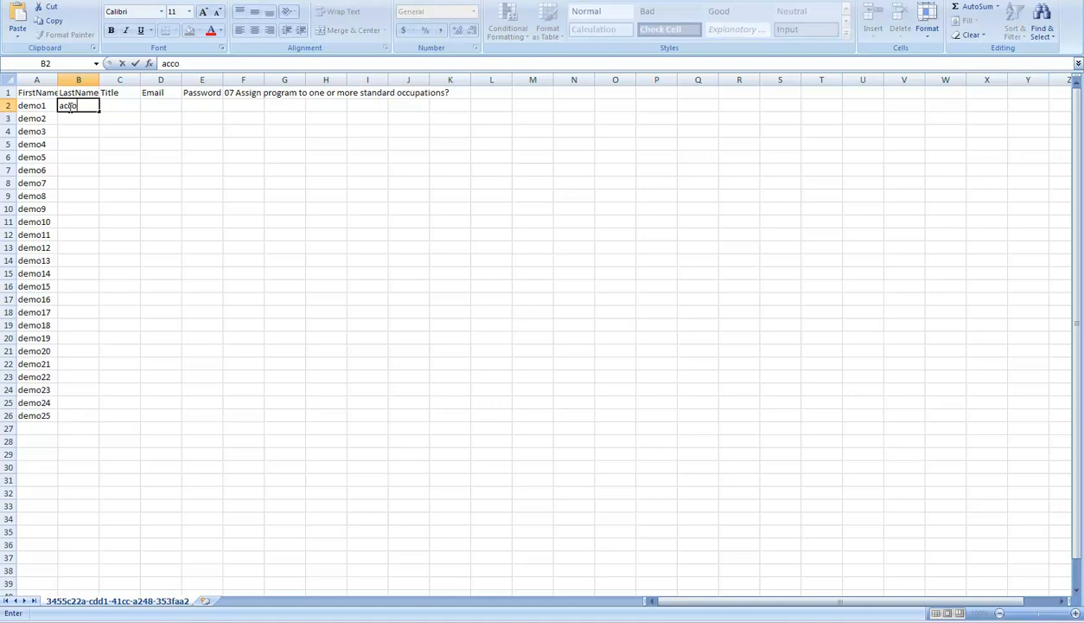
{"action": "type", "text": "unt1"}
{"action": "left_click", "coordinate": [77, 116]}
{"action": "type", "text": "accoun"}
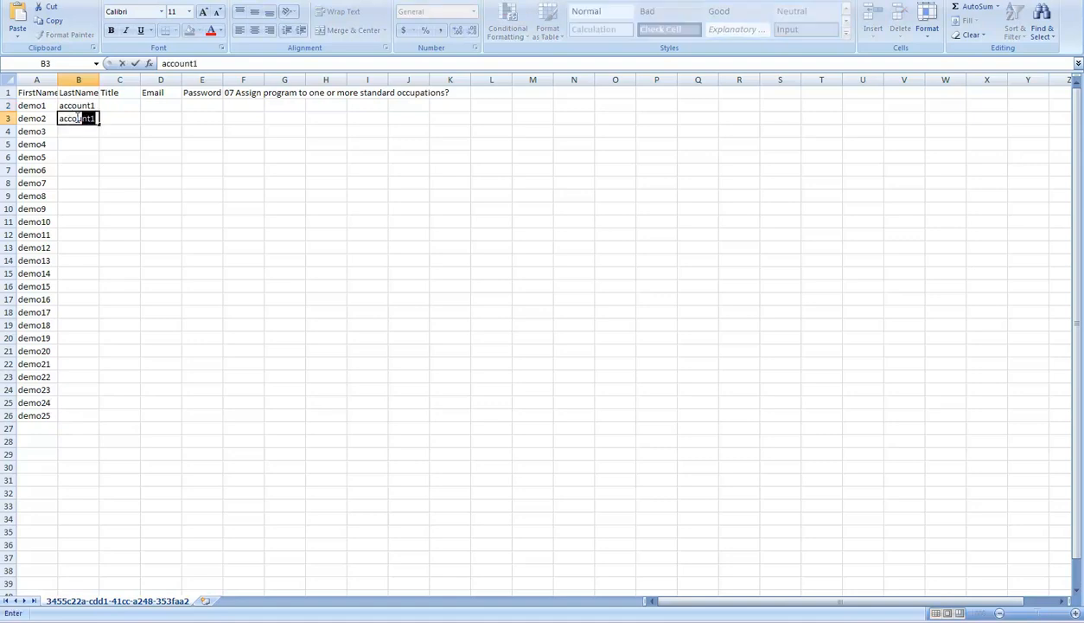
{"action": "type", "text": "t2"}
{"action": "left_click_drag", "start_coordinate": [79, 104], "coordinate": [97, 419]}
Step: Fill Email cells D2–D26 with email1 through email25
{"action": "left_click", "coordinate": [155, 104]}
{"action": "type", "text": "email"}
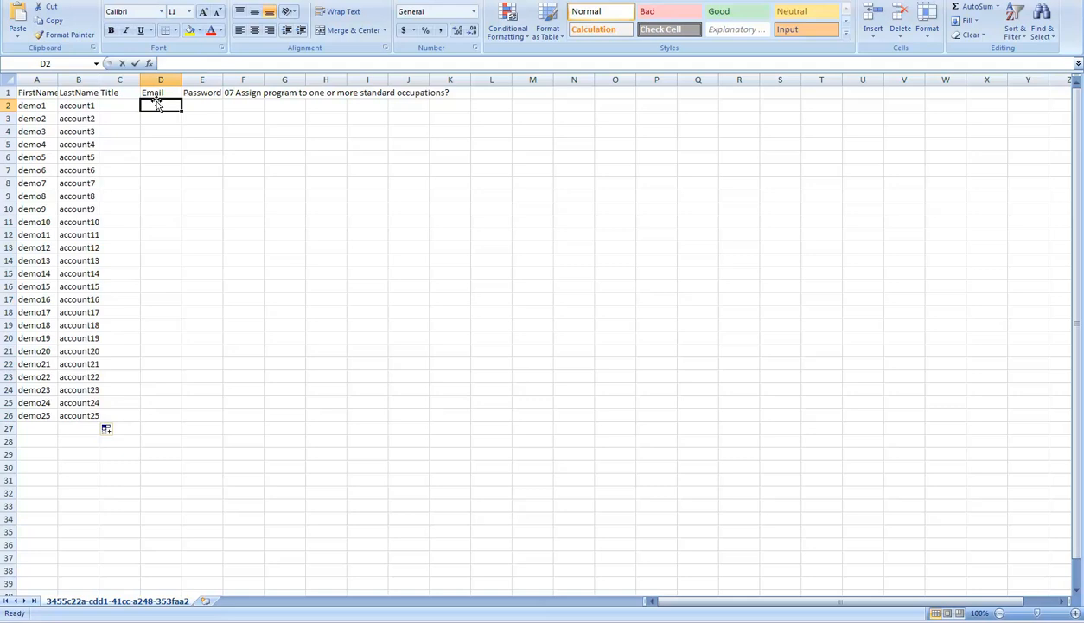
{"action": "type", "text": "1"}
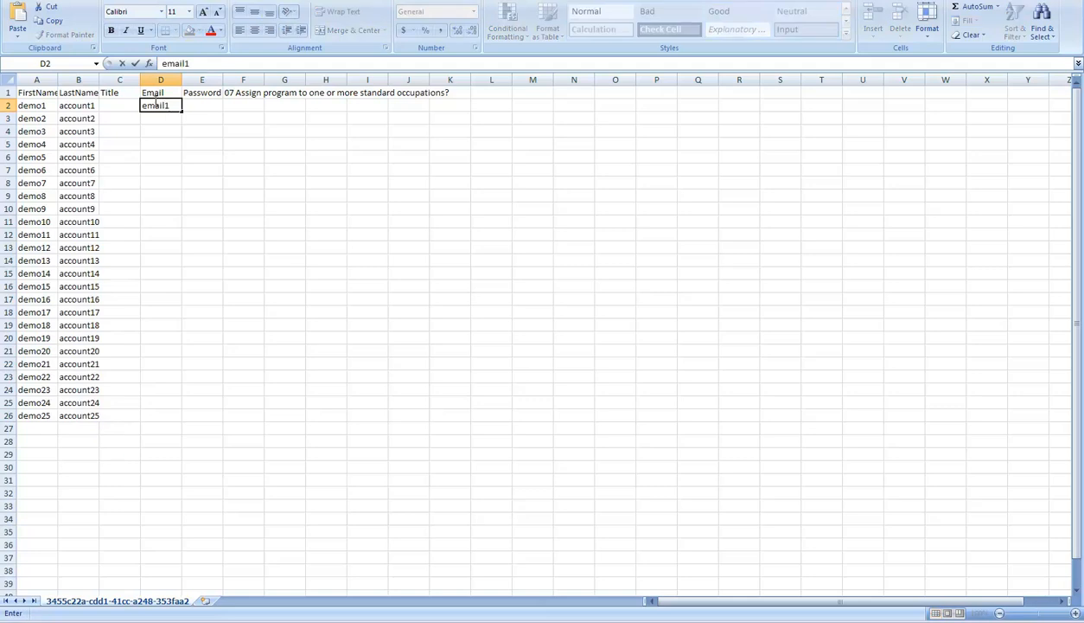
{"action": "key", "text": "Return"}
{"action": "type", "text": "email2"}
{"action": "left_click_drag", "start_coordinate": [156, 105], "coordinate": [185, 418]}
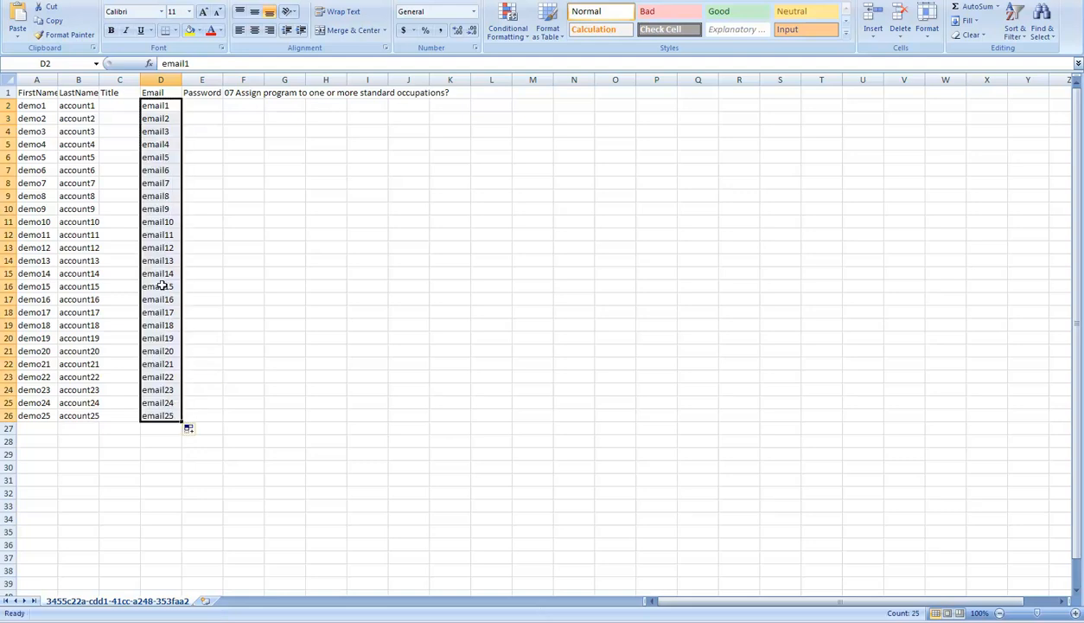
{"action": "left_click", "coordinate": [155, 106]}
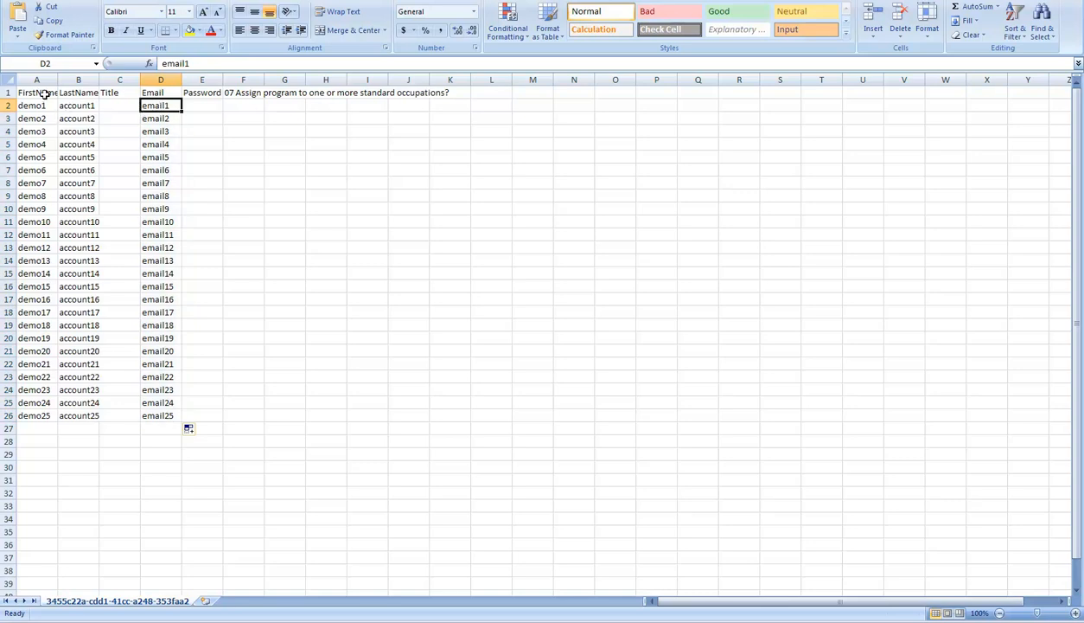
Step: Enter the shared password in E2 and copy it down to row 26
{"action": "left_click", "coordinate": [197, 104]}
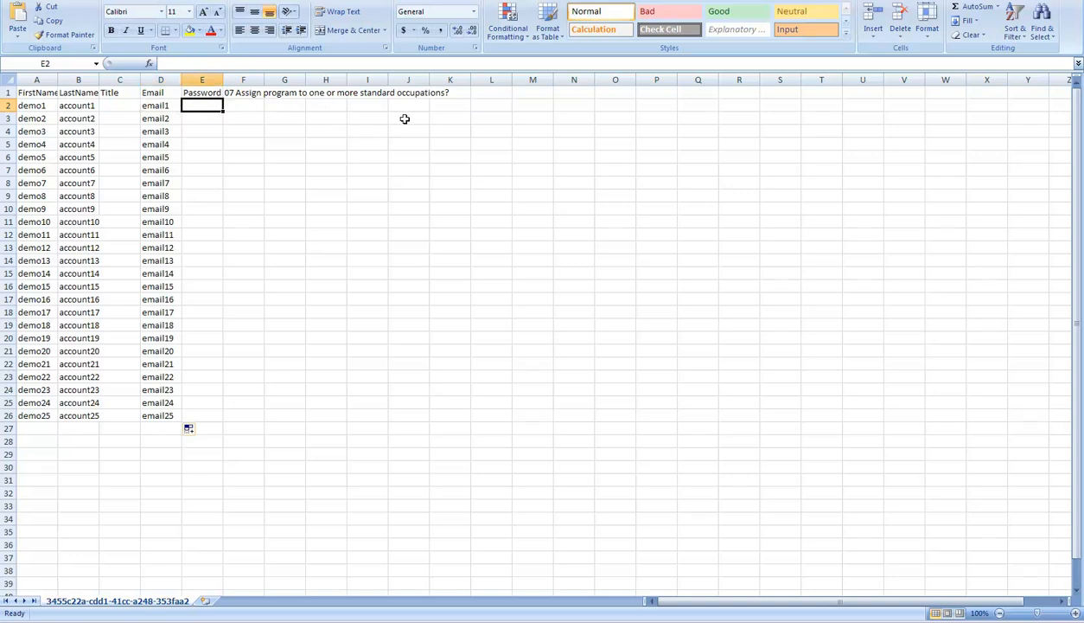
{"action": "type", "text": "password"}
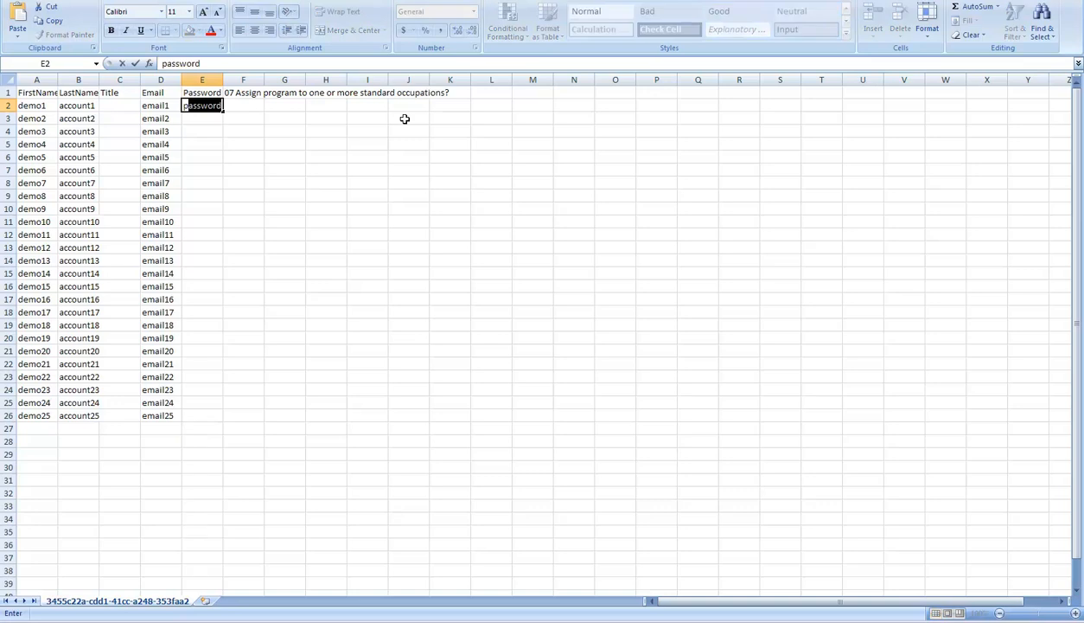
{"action": "key", "text": "Return"}
{"action": "left_click", "coordinate": [192, 104]}
{"action": "left_click_drag", "start_coordinate": [221, 113], "coordinate": [217, 423]}
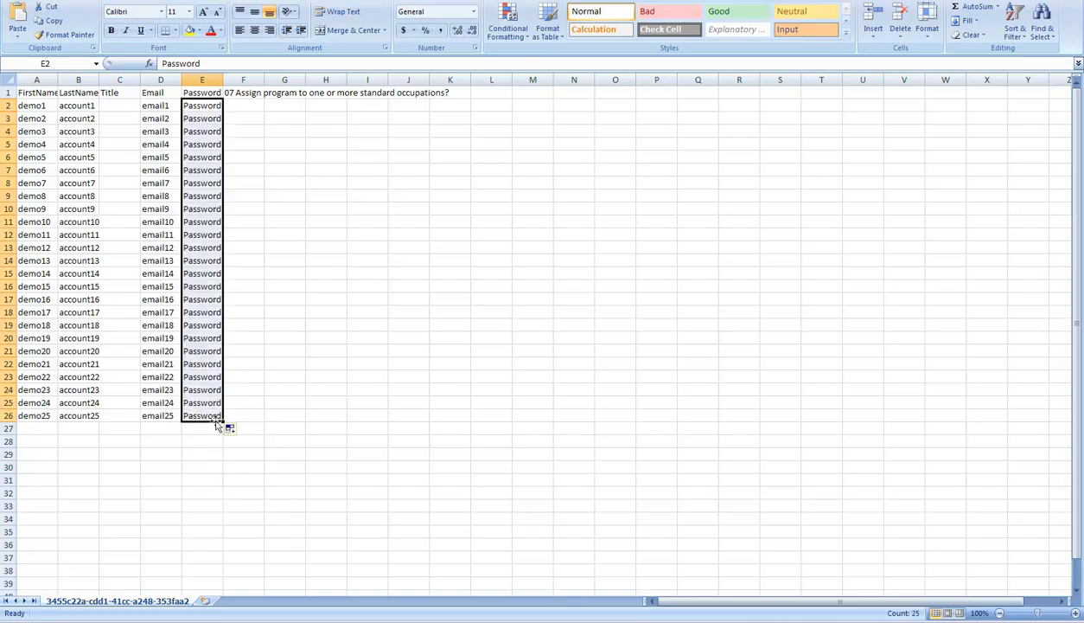
Step: Delete the question column F from the sheet
{"action": "left_click", "coordinate": [236, 93]}
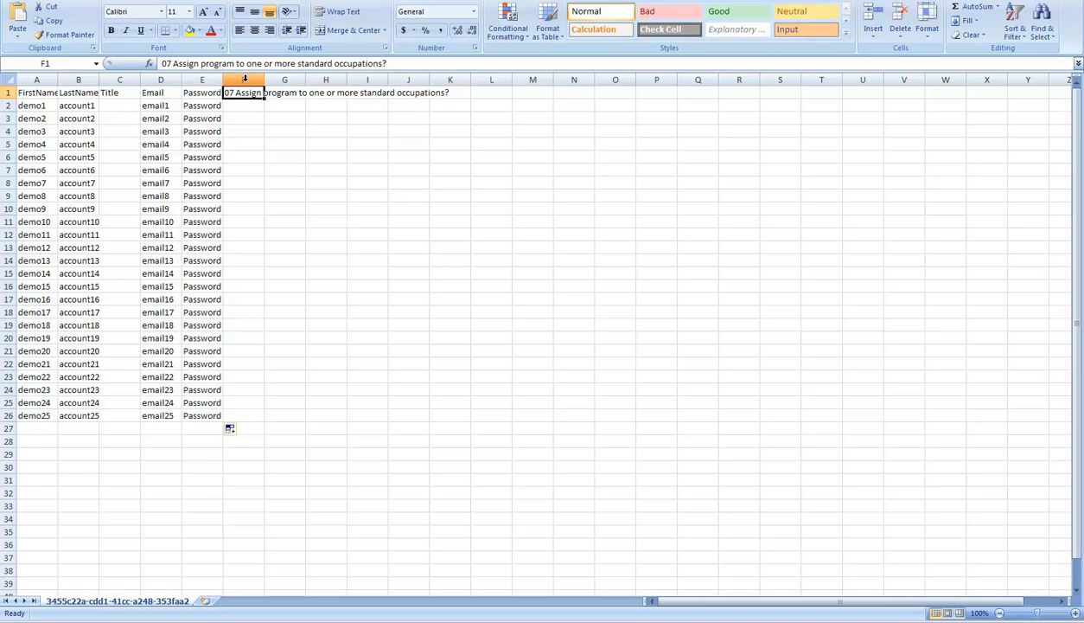
{"action": "left_click", "coordinate": [245, 79]}
{"action": "right_click", "coordinate": [244, 80]}
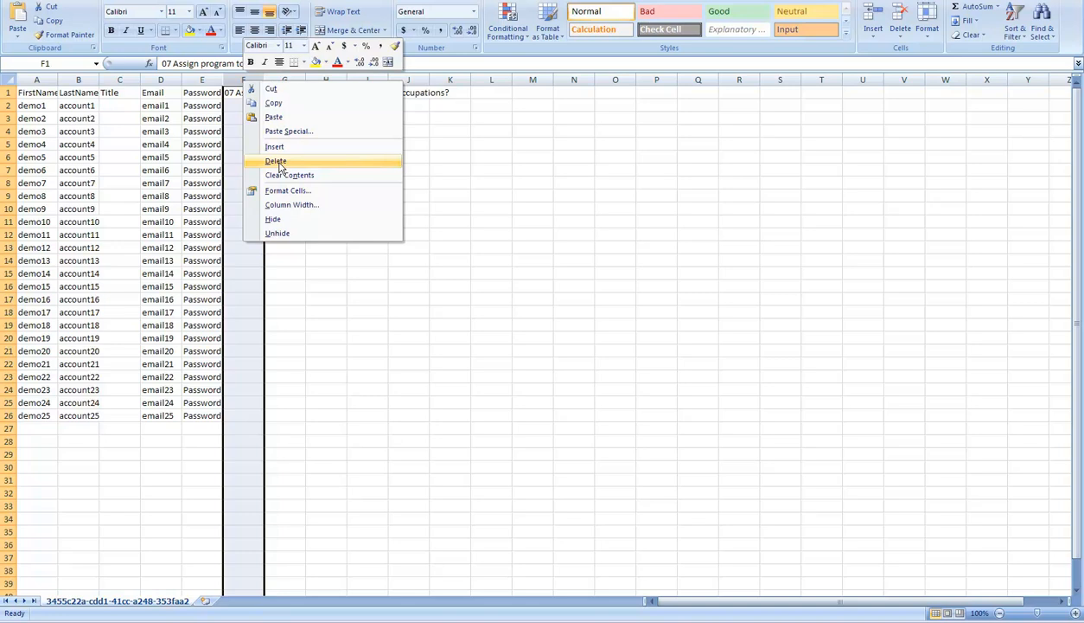
{"action": "left_click", "coordinate": [278, 164]}
{"action": "left_click", "coordinate": [279, 162]}
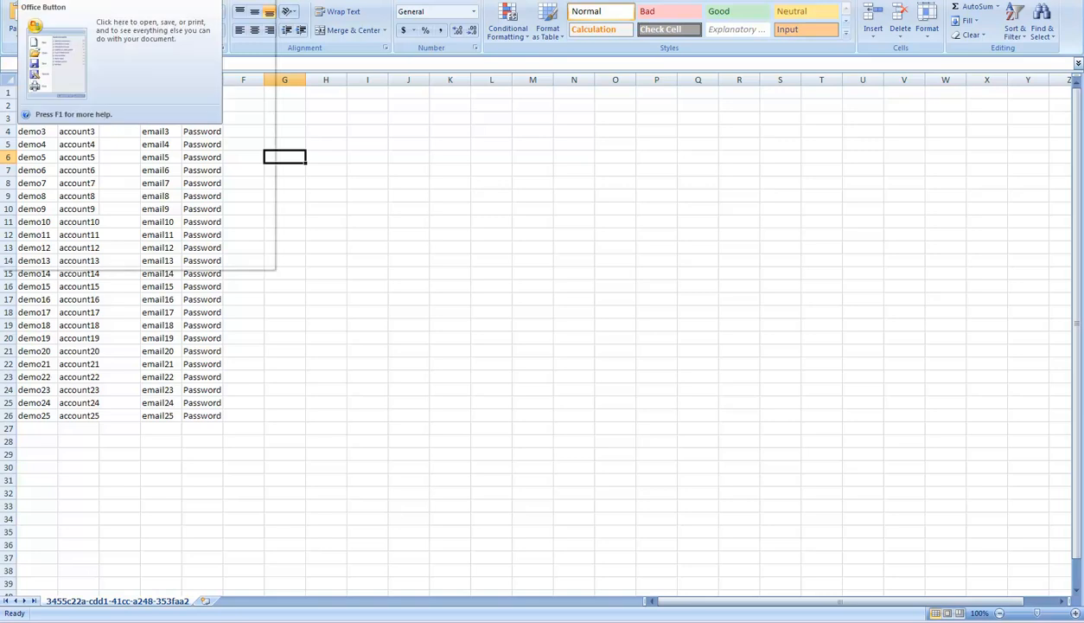
Step: Start a Save As and choose the Text (Tab delimited) (*.txt) format
{"action": "left_click", "coordinate": [7, 5]}
{"action": "mouse_move", "coordinate": [26, 102]}
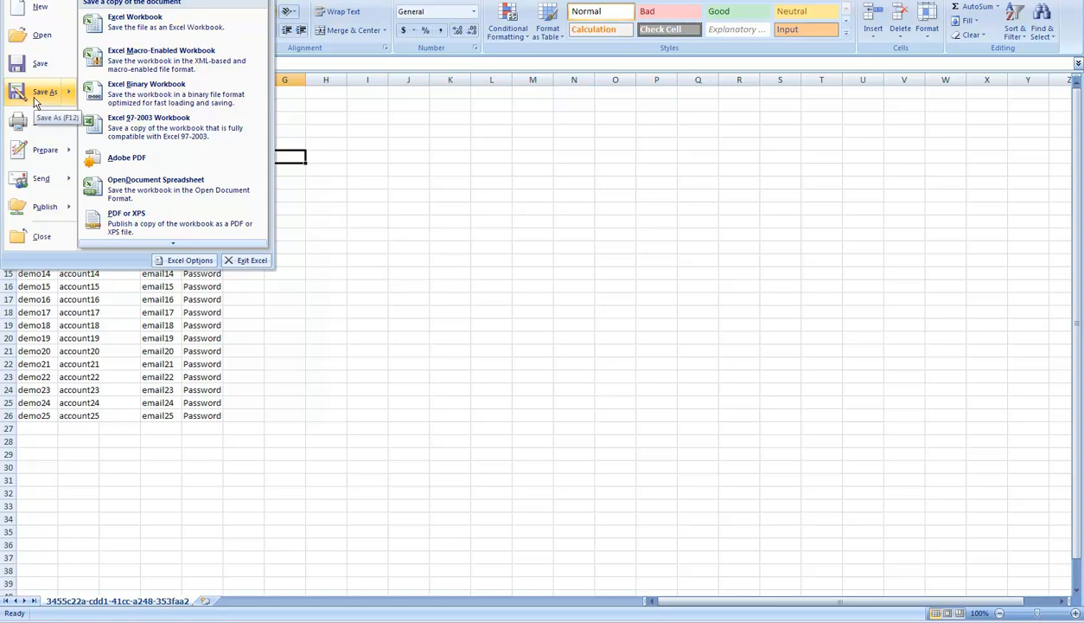
{"action": "left_click", "coordinate": [34, 100]}
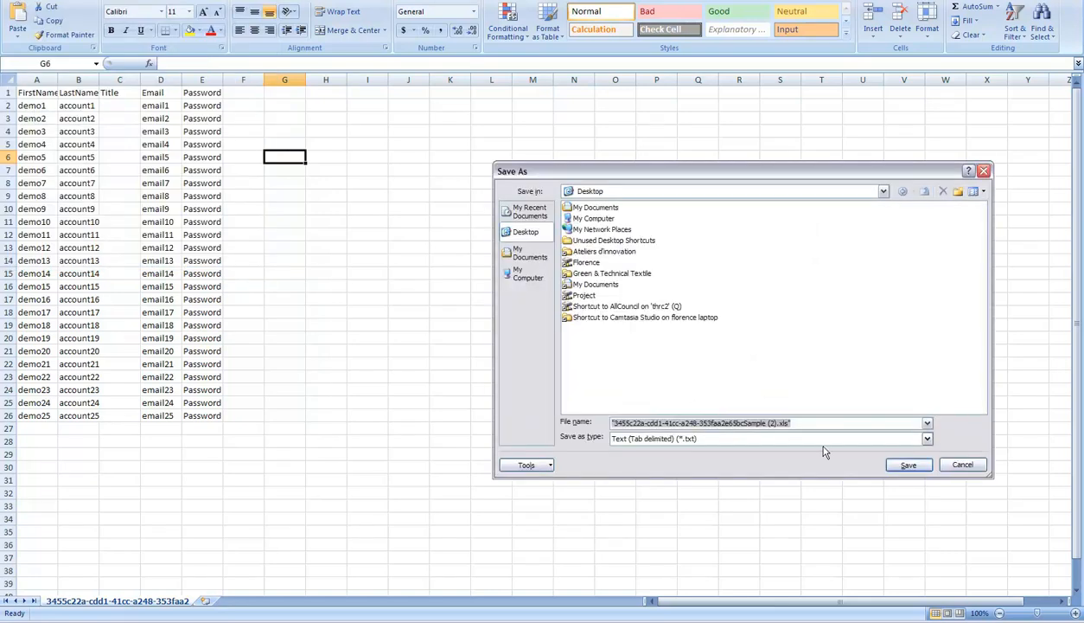
{"action": "left_click", "coordinate": [690, 439]}
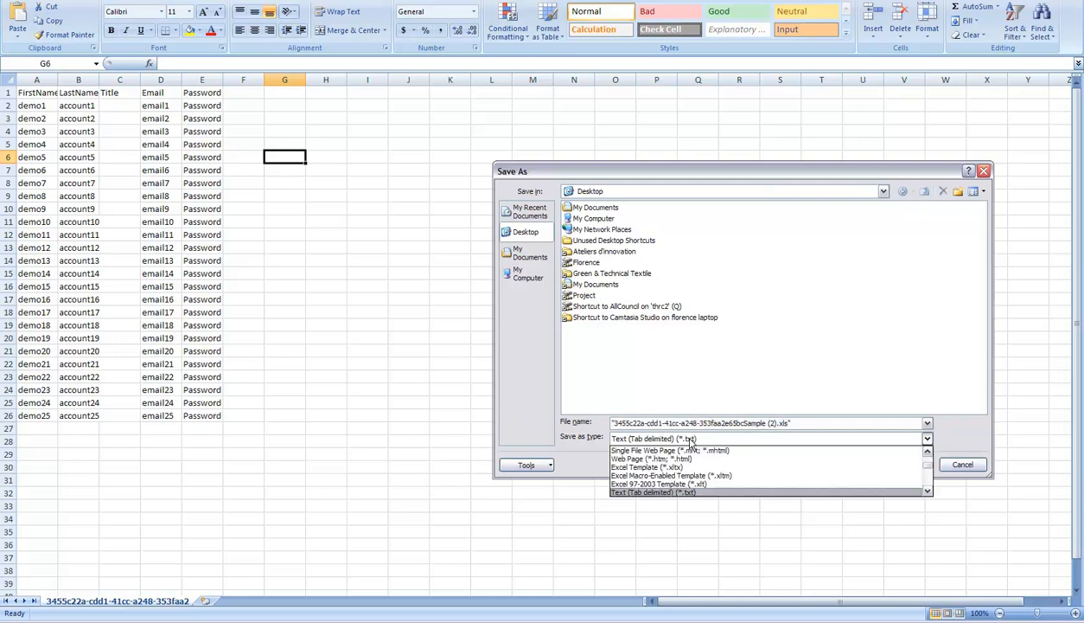
{"action": "left_click", "coordinate": [655, 492]}
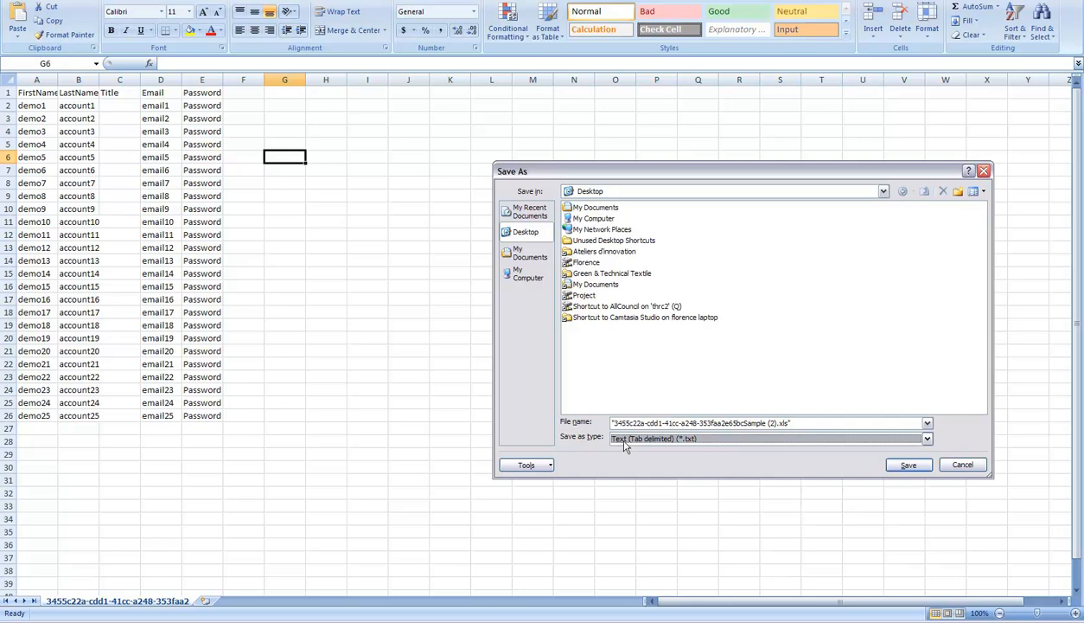
Step: Name the file 'new accounts for Portal', save it, and confirm keeping the tab-delimited format
{"action": "left_click_drag", "start_coordinate": [776, 423], "coordinate": [595, 432]}
{"action": "key", "text": "BackSpace"}
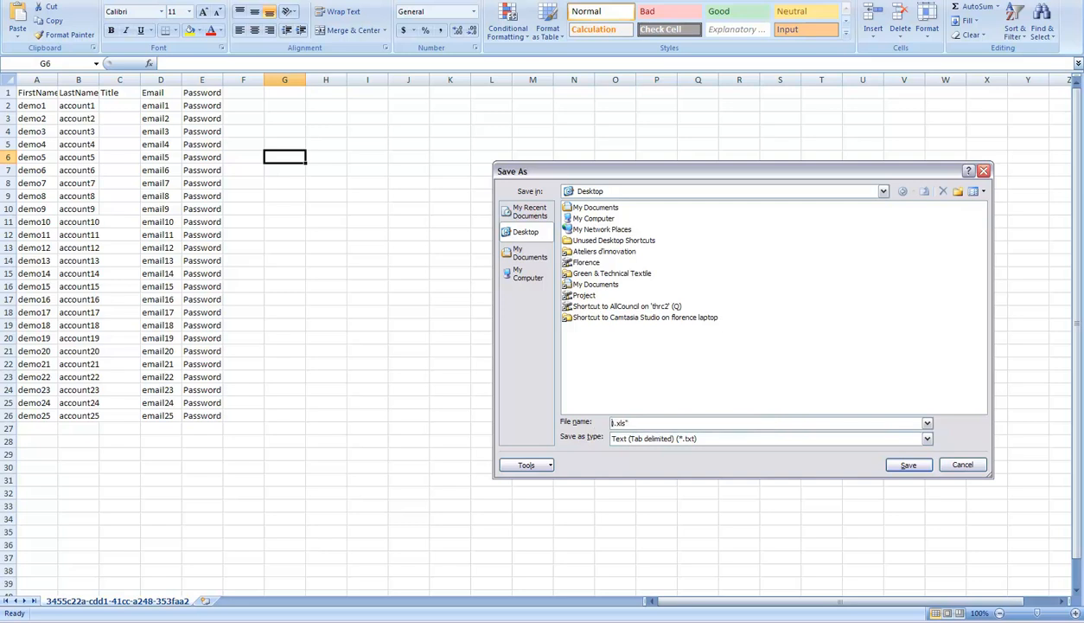
{"action": "type", "text": "new accounts for Portal"}
{"action": "double_click", "coordinate": [694, 422]}
{"action": "key", "text": "BackSpace"}
{"action": "key", "text": "BackSpace"}
{"action": "left_click", "coordinate": [906, 466]}
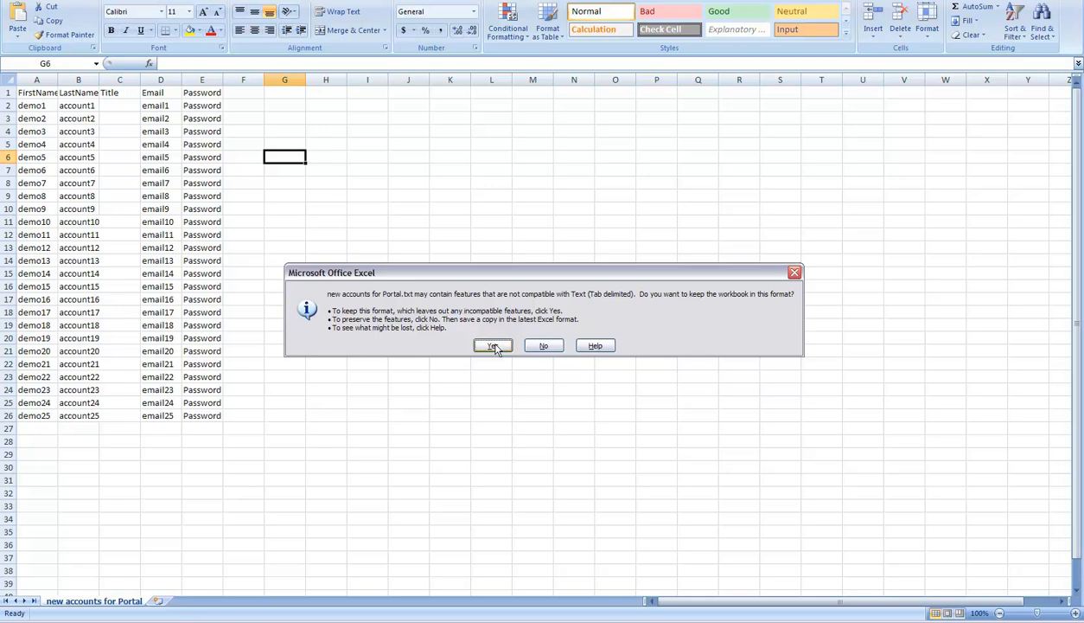
{"action": "left_click", "coordinate": [492, 346]}
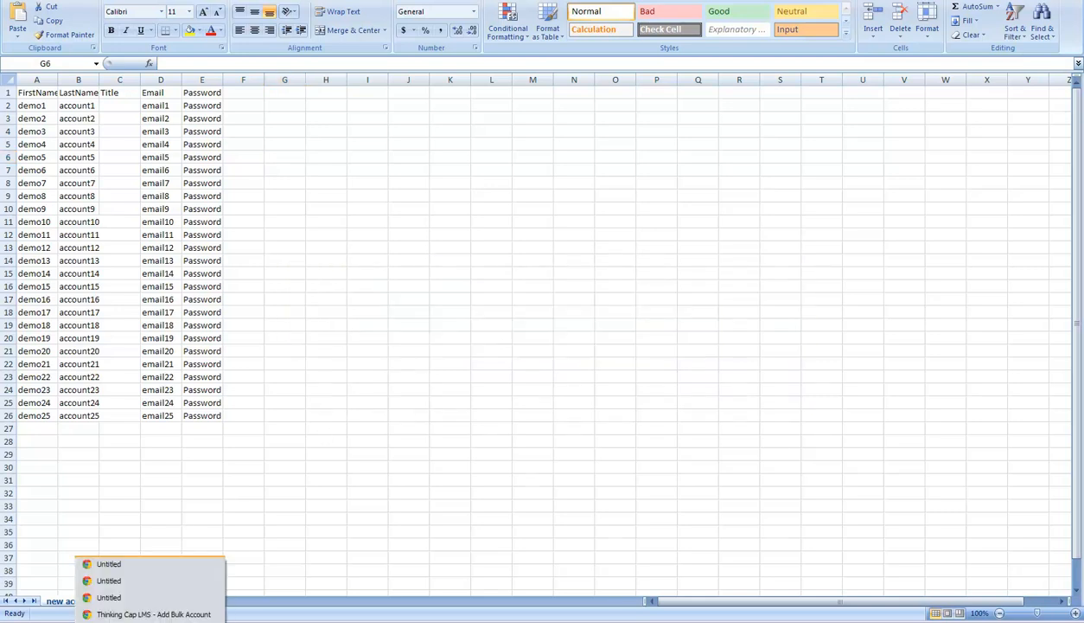
Step: Back on the LMS bulk account page, pick new accounts for Portal.txt from the Desktop via Choose File
{"action": "left_click", "coordinate": [130, 614]}
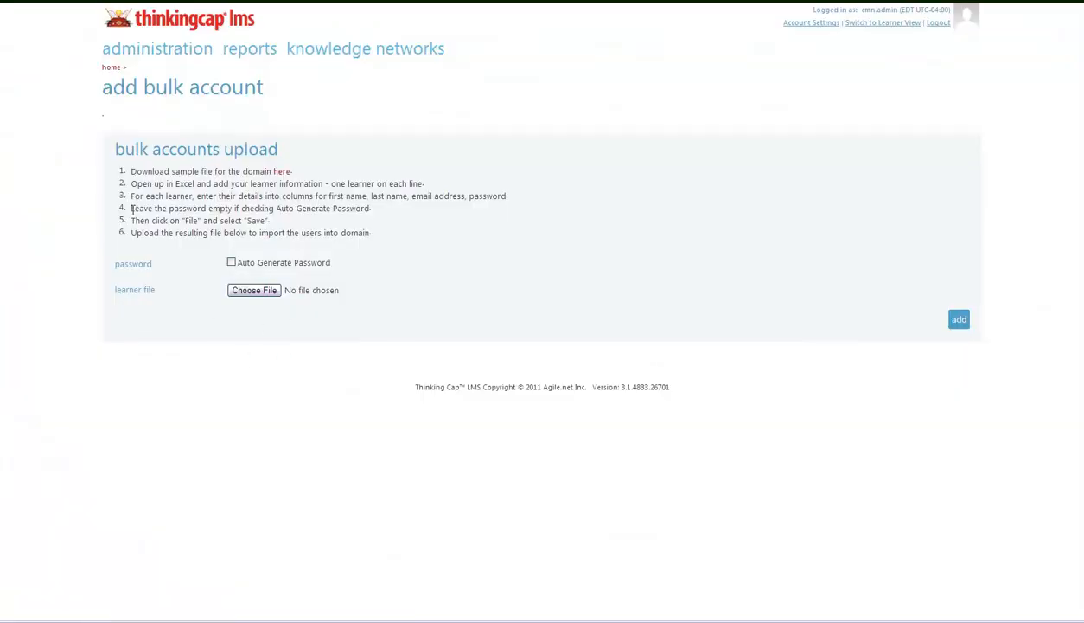
{"action": "left_click", "coordinate": [249, 294]}
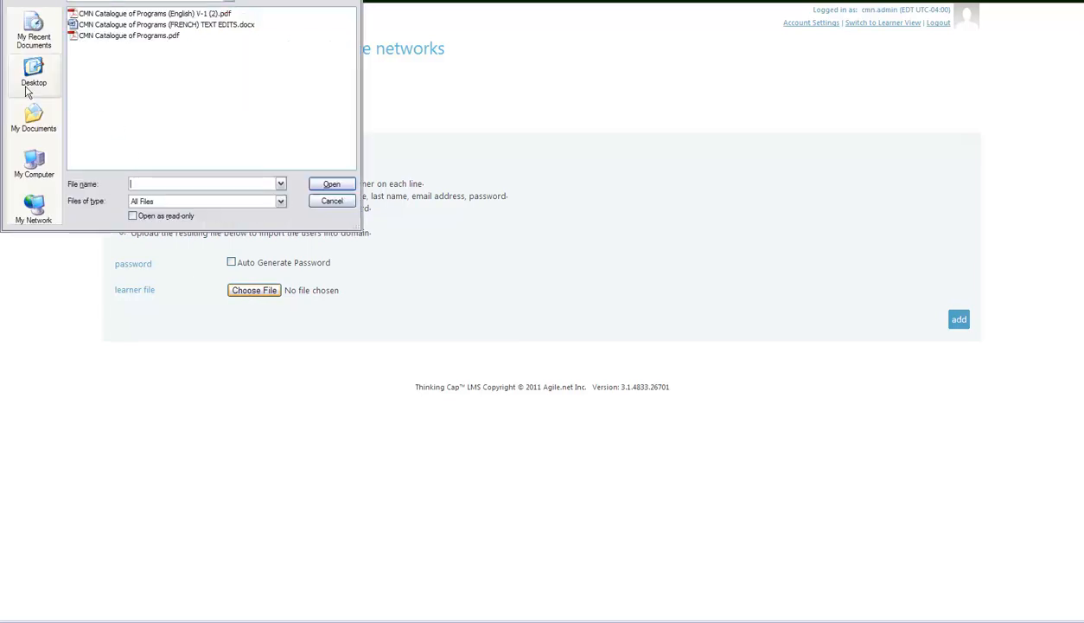
{"action": "left_click", "coordinate": [34, 82]}
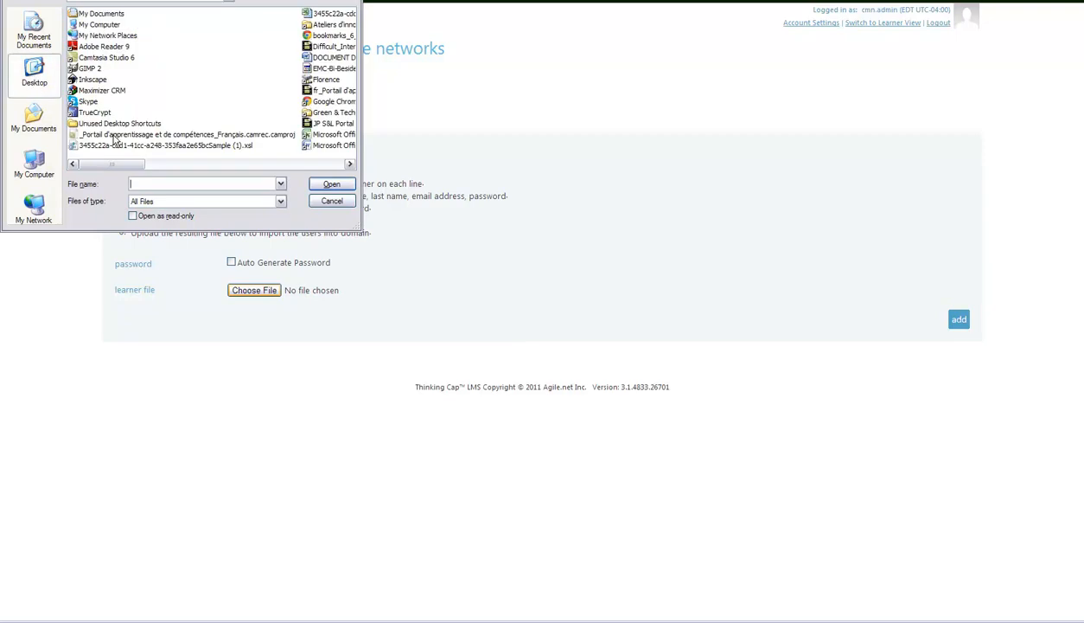
{"action": "left_click_drag", "start_coordinate": [110, 167], "coordinate": [243, 172]}
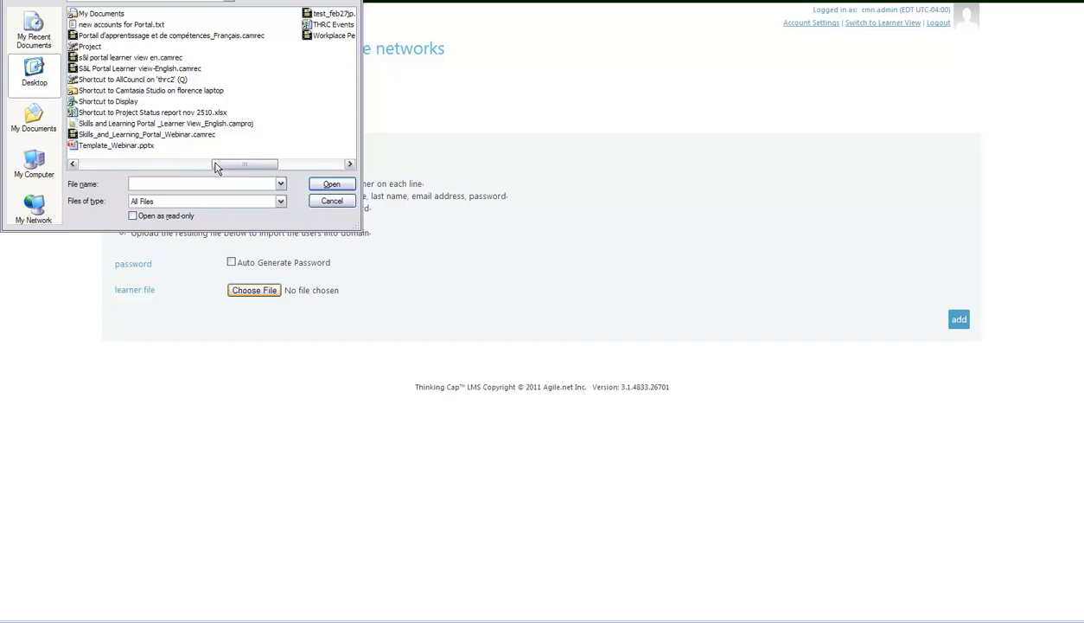
{"action": "mouse_move", "coordinate": [264, 165]}
{"action": "left_mouse_down"}
{"action": "mouse_move", "coordinate": [317, 164]}
{"action": "mouse_move", "coordinate": [262, 165]}
{"action": "left_mouse_up"}
{"action": "left_click", "coordinate": [122, 26]}
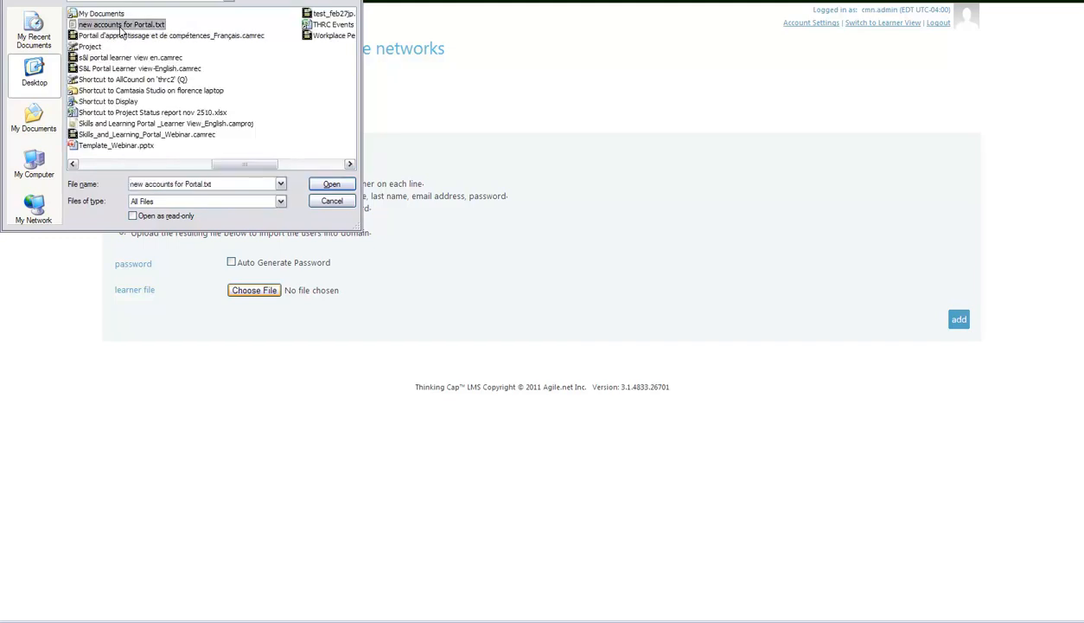
{"action": "left_click", "coordinate": [318, 185]}
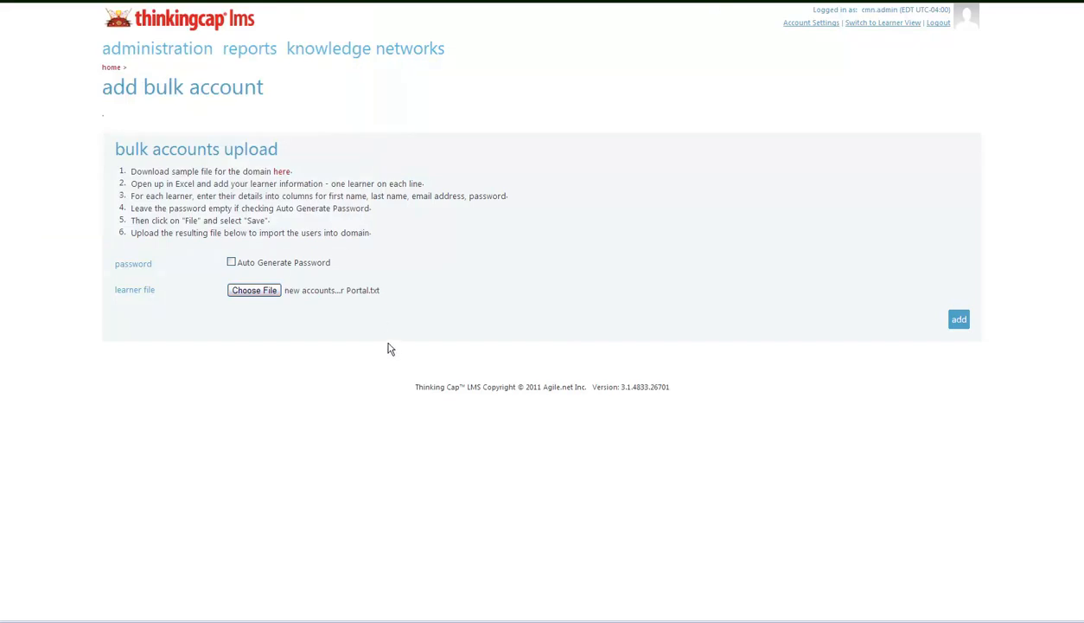
Step: Upload the learner file and scroll through the preview of learners demo1 to demo25
{"action": "left_click", "coordinate": [959, 321]}
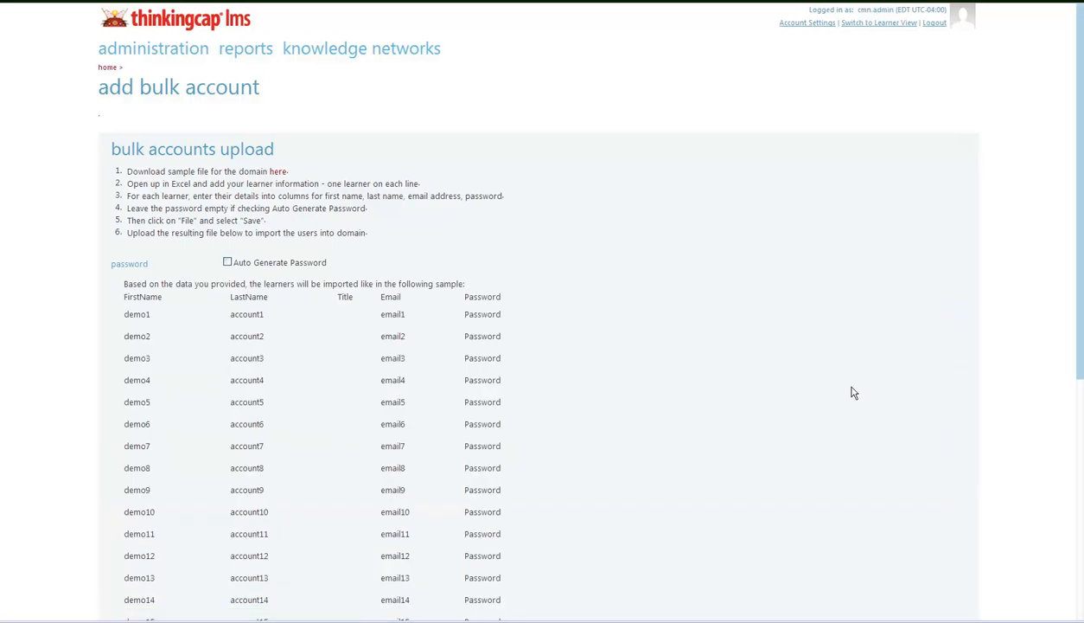
{"action": "scroll", "coordinate": [176, 331], "scroll_direction": "down", "scroll_amount": 3}
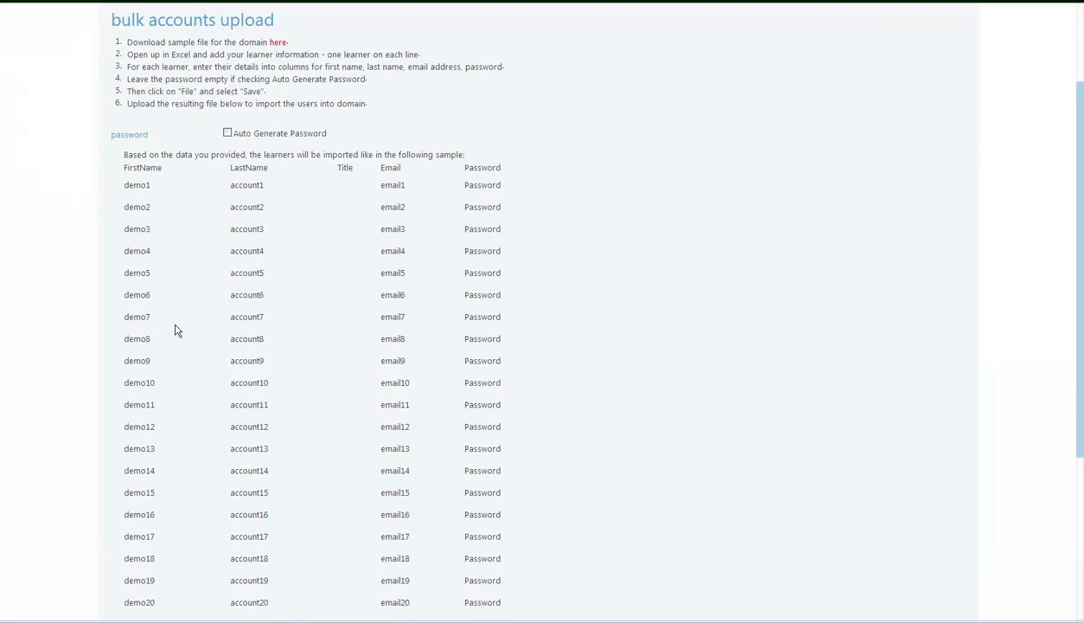
{"action": "scroll", "coordinate": [174, 321], "scroll_direction": "down", "scroll_amount": 2}
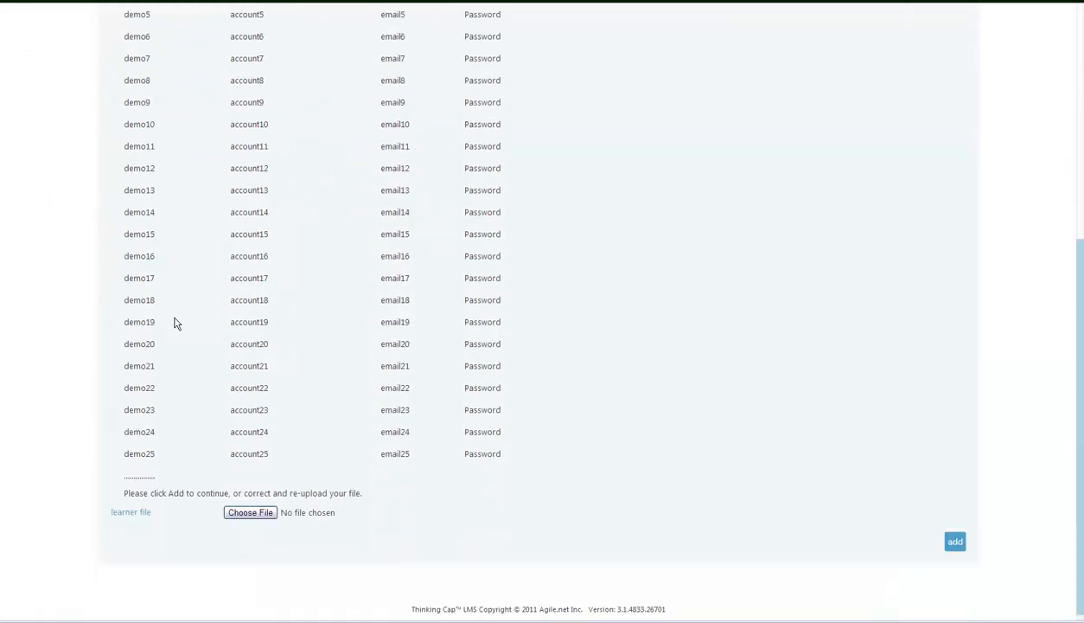
{"action": "scroll", "coordinate": [174, 322], "scroll_direction": "up", "scroll_amount": 3}
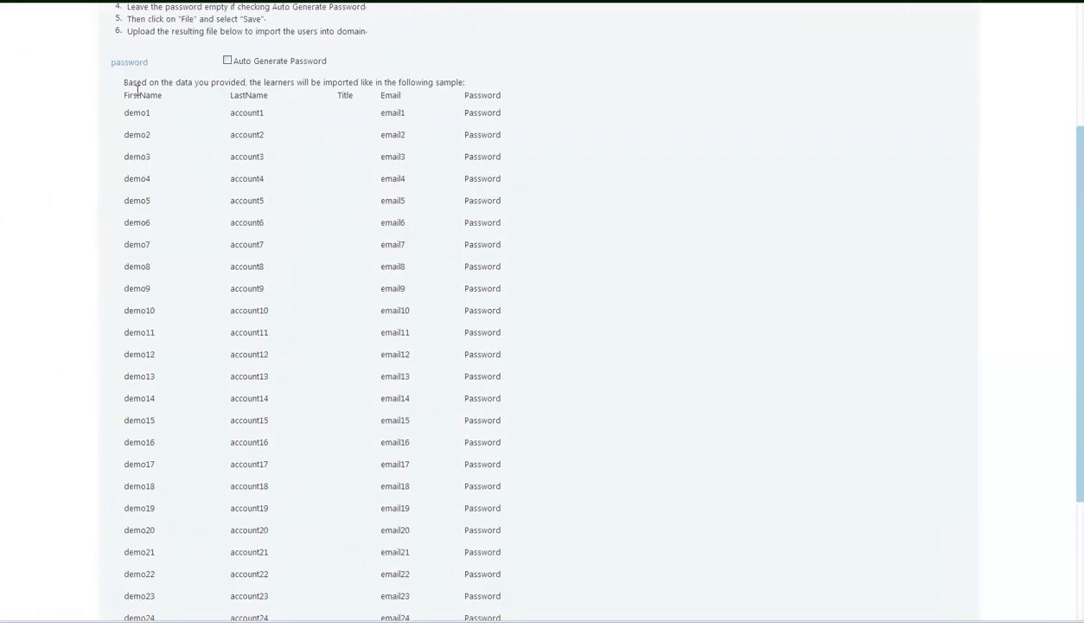
{"action": "scroll", "coordinate": [397, 231], "scroll_direction": "down", "scroll_amount": 3}
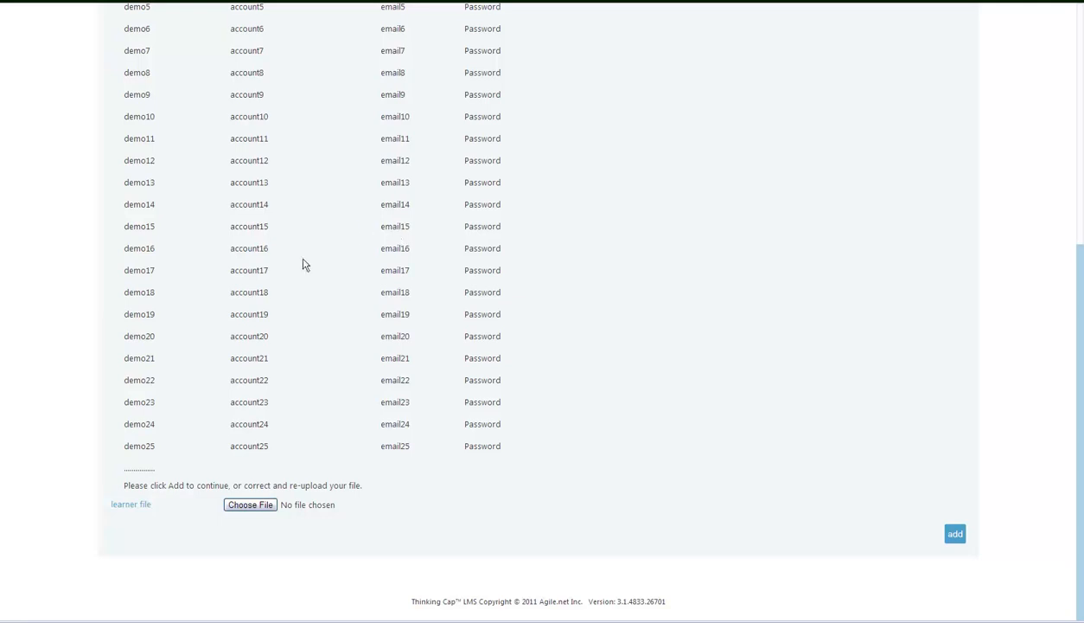
{"action": "scroll", "coordinate": [230, 346], "scroll_direction": "up", "scroll_amount": 4}
{"action": "scroll", "coordinate": [434, 240], "scroll_direction": "down", "scroll_amount": 4}
Step: Add the 25 previewed demo learners so the users list shows 34 active accounts
{"action": "left_click", "coordinate": [956, 541]}
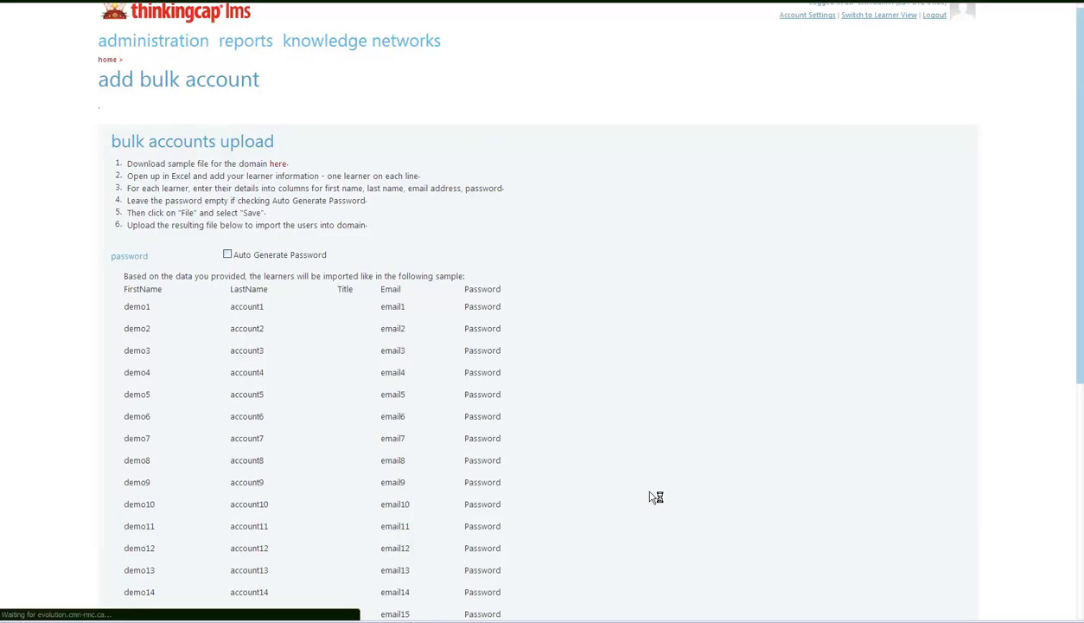
{"action": "scroll", "coordinate": [656, 497], "scroll_direction": "down", "scroll_amount": 5}
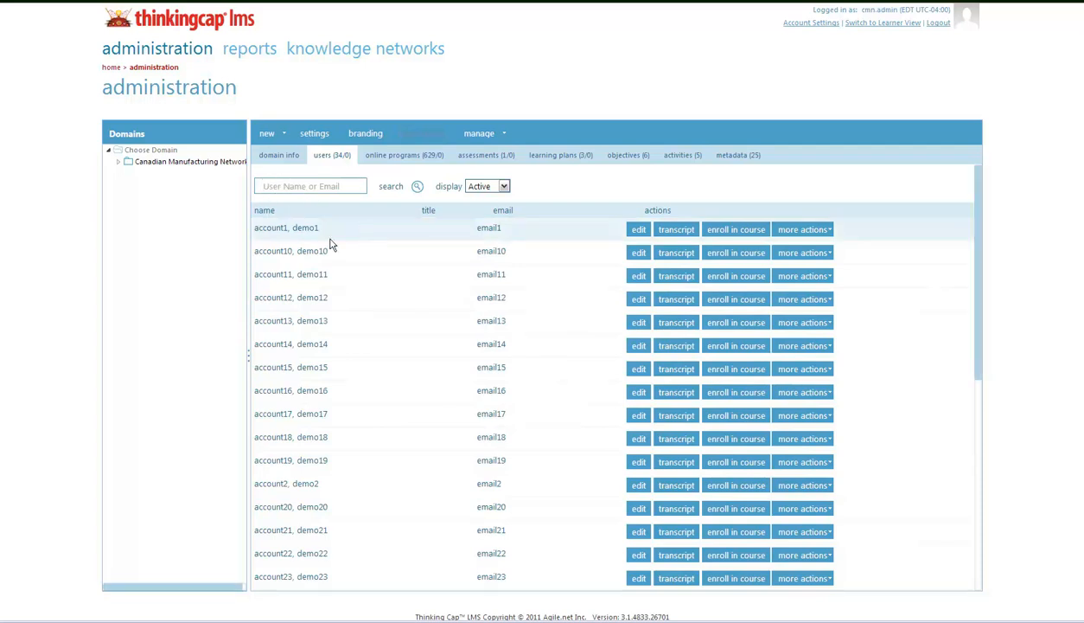
Step: Enter a new password and its confirmation for demo1 account1, then save the account
{"action": "left_click", "coordinate": [638, 230]}
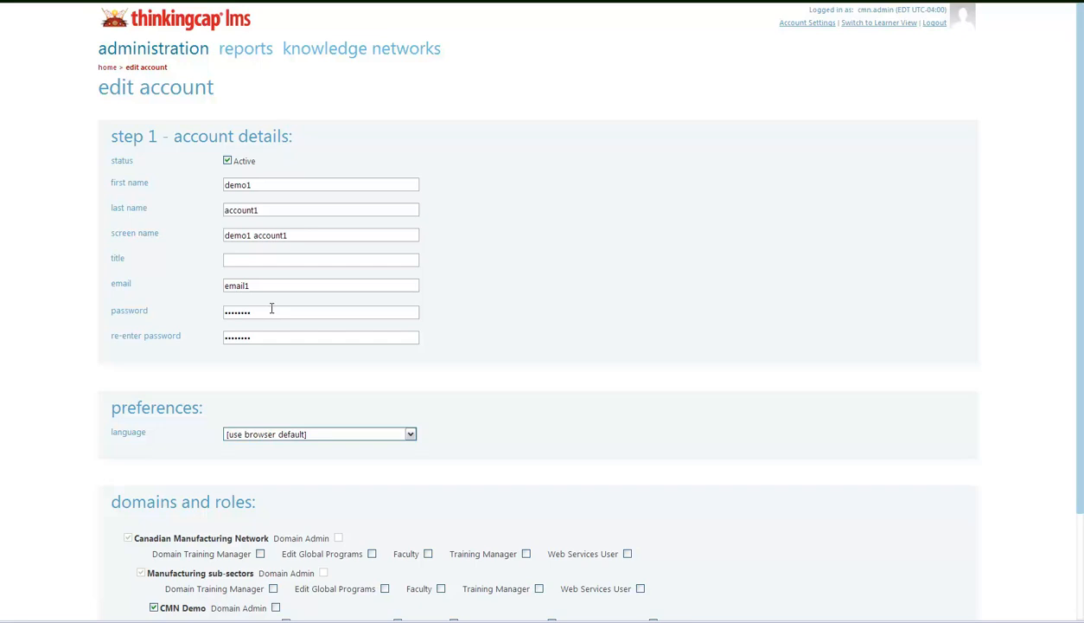
{"action": "left_click_drag", "start_coordinate": [265, 308], "coordinate": [192, 308]}
{"action": "type", "text": "demo12345"}
{"action": "left_click_drag", "start_coordinate": [260, 336], "coordinate": [193, 337]}
{"action": "type", "text": "demo1234"}
{"action": "scroll", "coordinate": [216, 303], "scroll_direction": "down", "scroll_amount": 3}
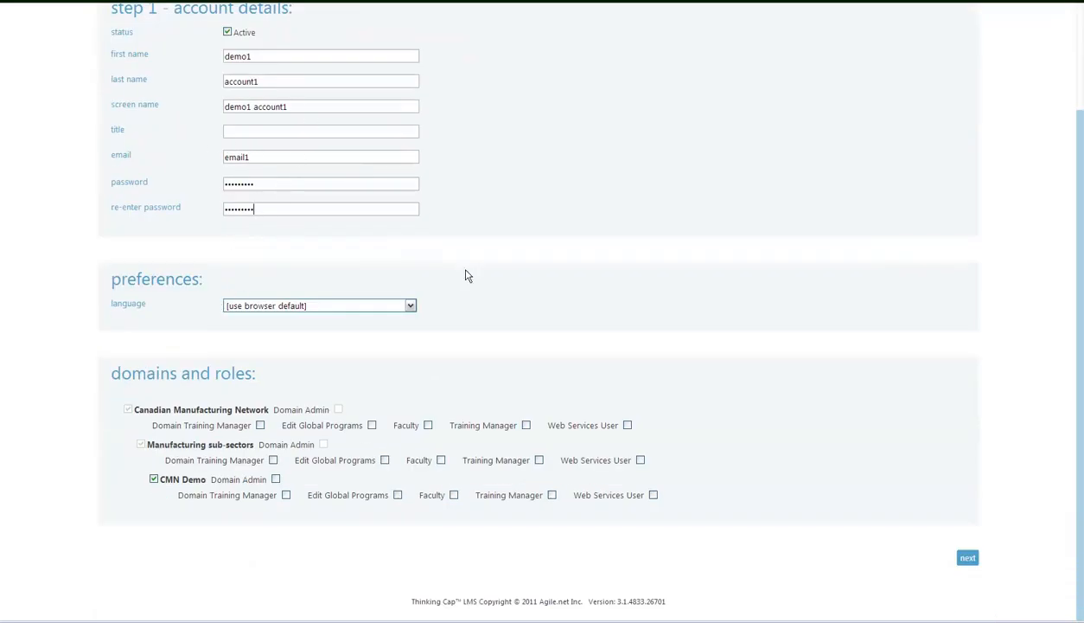
{"action": "left_click", "coordinate": [968, 559]}
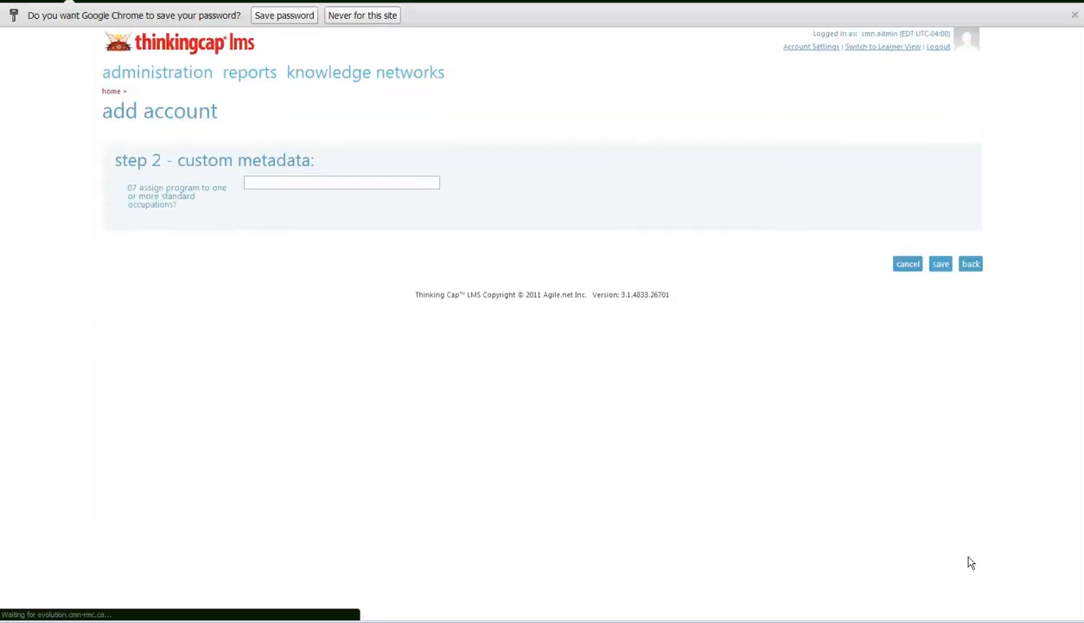
{"action": "left_click", "coordinate": [944, 265]}
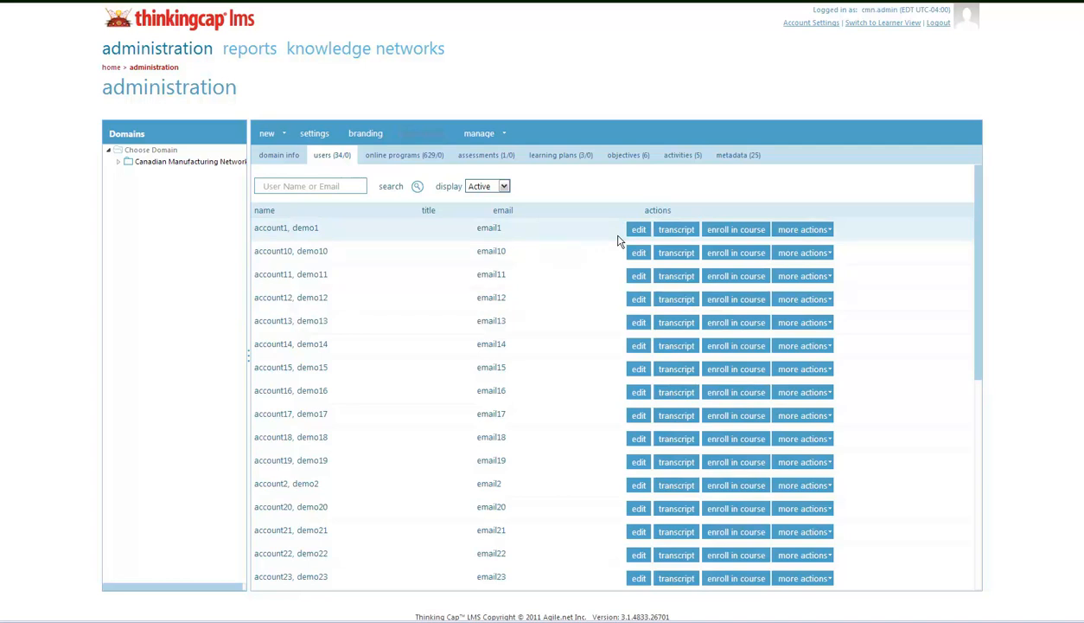
Step: Open the edit page for the account1, demo1 row in the users list
{"action": "scroll", "coordinate": [419, 320], "scroll_direction": "down", "scroll_amount": 4}
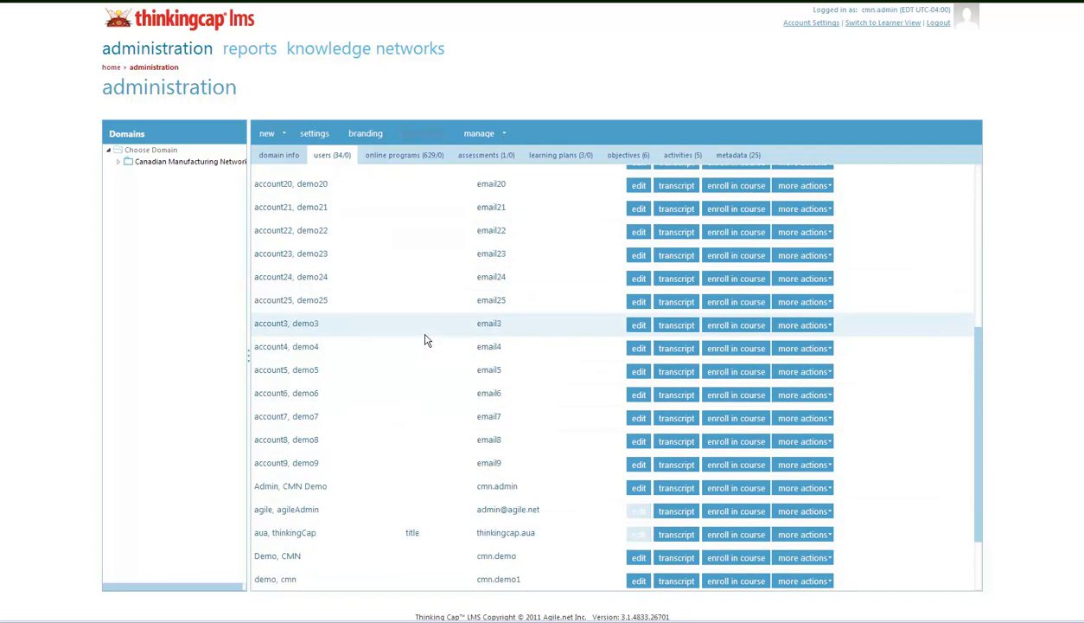
{"action": "scroll", "coordinate": [425, 337], "scroll_direction": "up", "scroll_amount": 5}
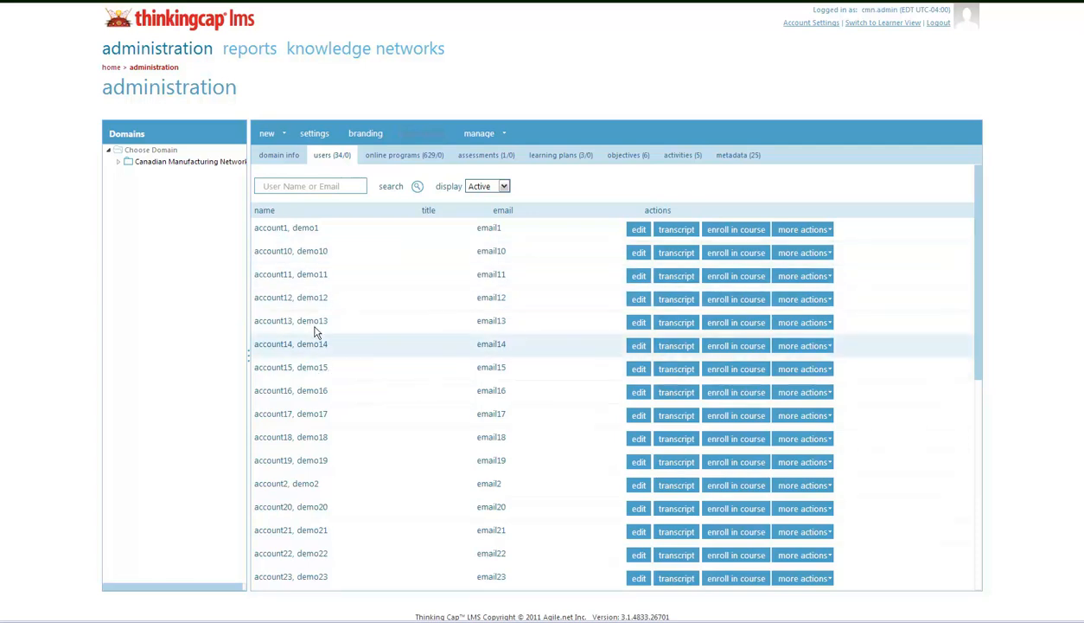
{"action": "left_click", "coordinate": [639, 232]}
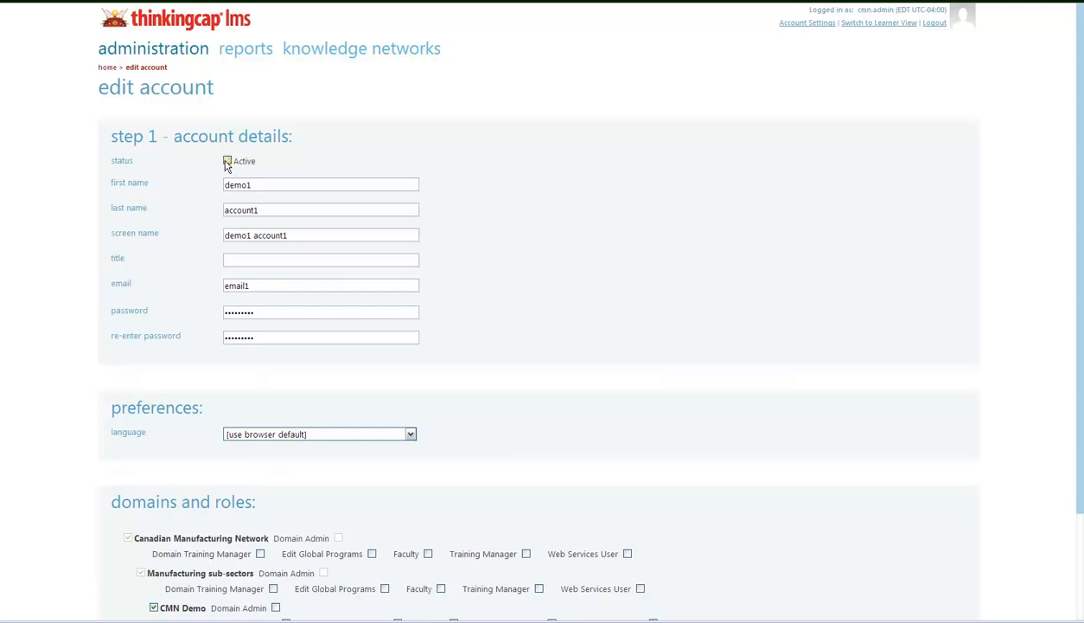
Step: Toggle demo1's Active checkbox off and back on, then go back to the users list unsaved
{"action": "left_click", "coordinate": [226, 162]}
{"action": "left_click", "coordinate": [229, 161]}
{"action": "left_click", "coordinate": [39, 8]}
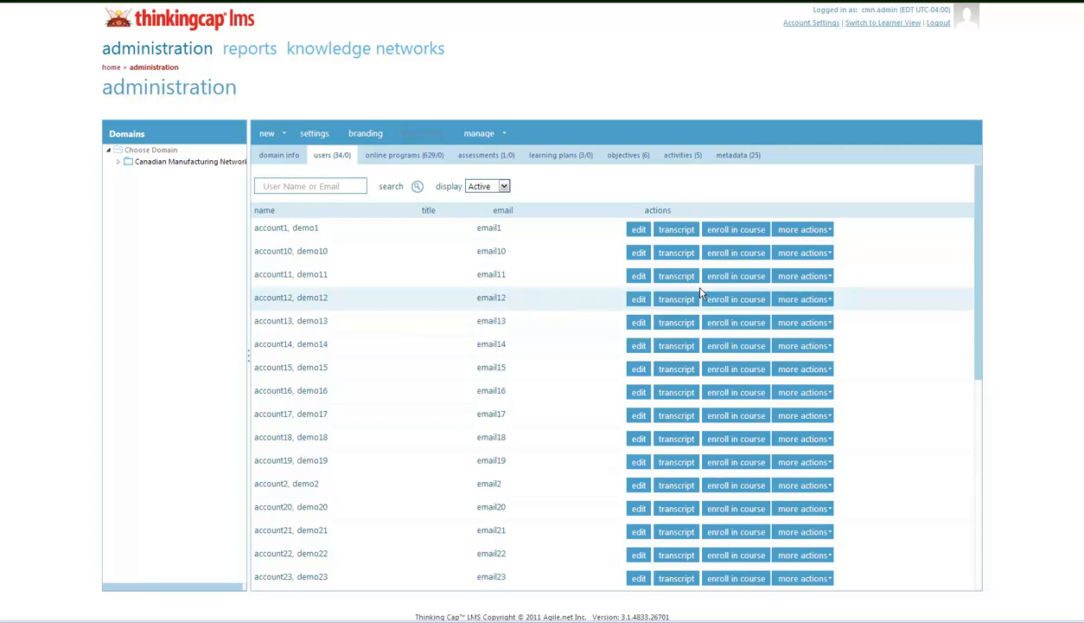
Step: Delete the account1, demo1 learner from its more-actions menu and confirm
{"action": "left_click", "coordinate": [816, 231]}
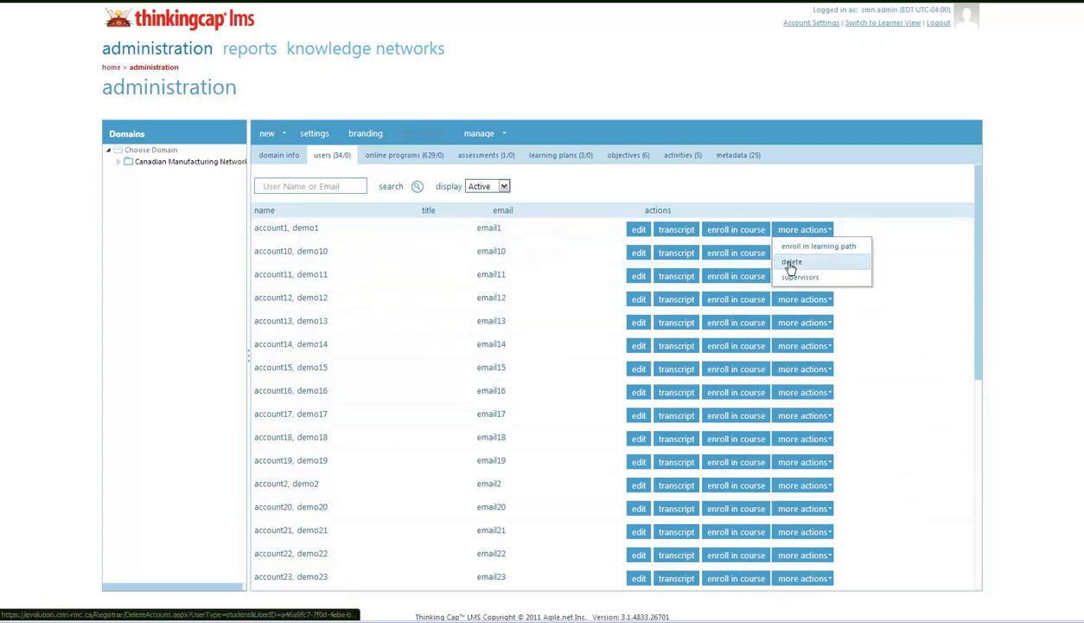
{"action": "left_click", "coordinate": [789, 264]}
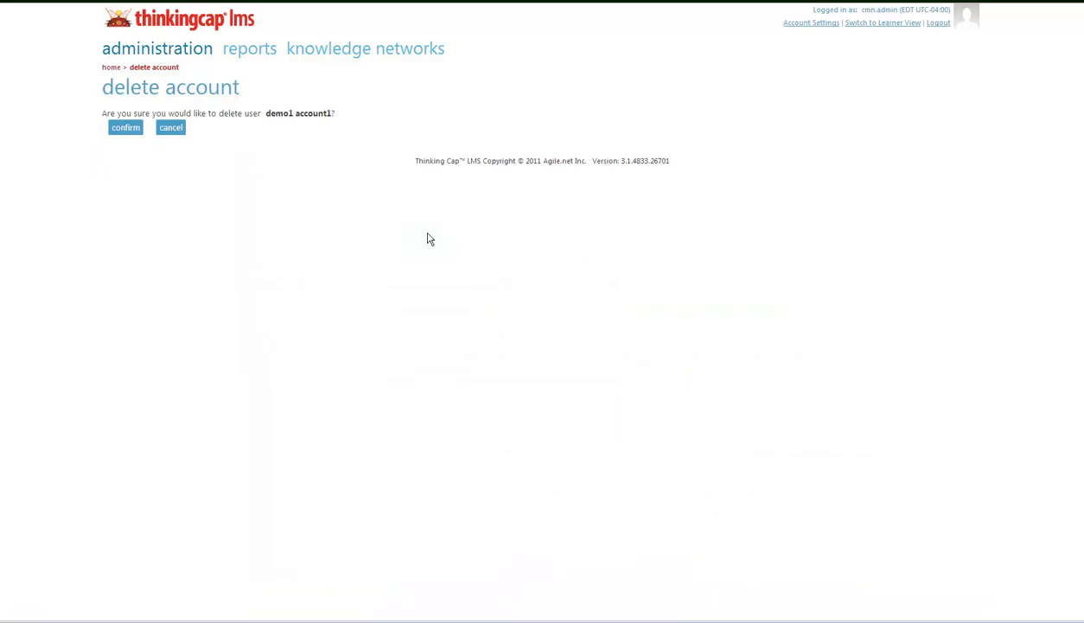
{"action": "left_click", "coordinate": [117, 130]}
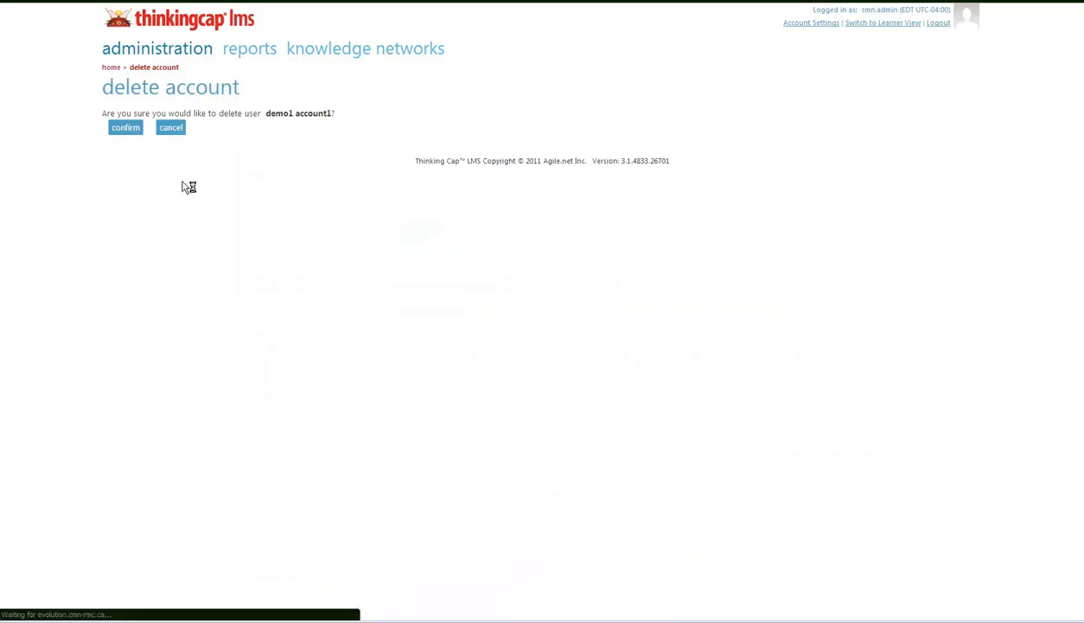